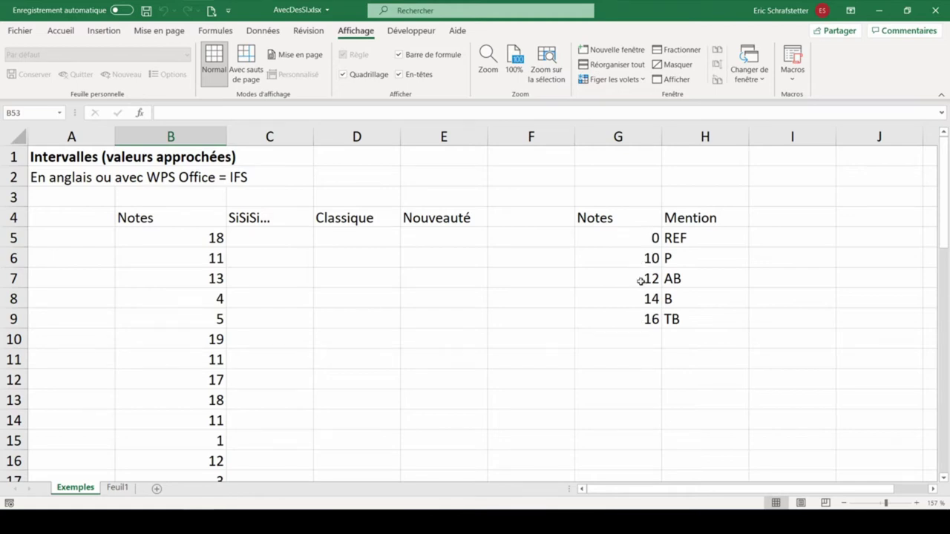
- Enter =SI(B5>=16;"TB";SI(B5>=14;"B";SI(B5>=12;"AB";SI(B5>=10;"P";"REF")))) in C5
left_click(290, 247)
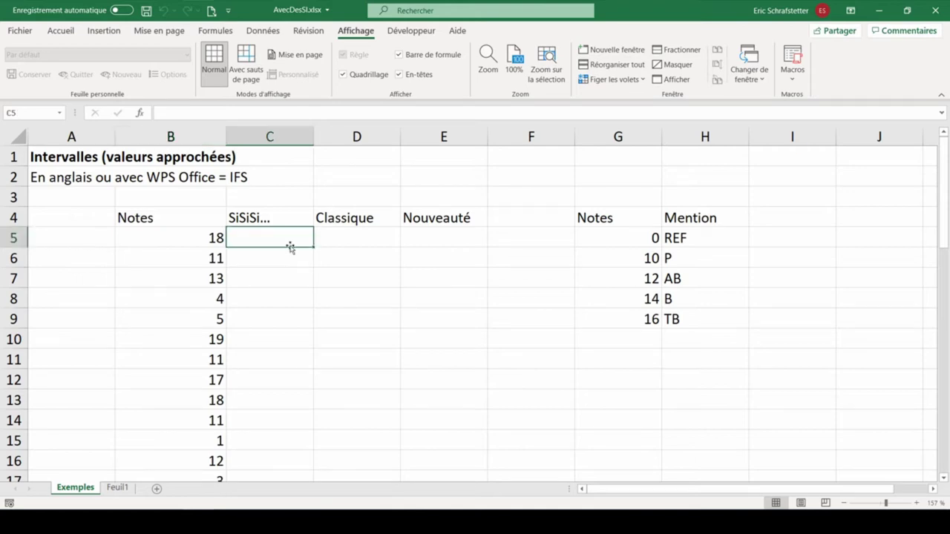
type("=si(")
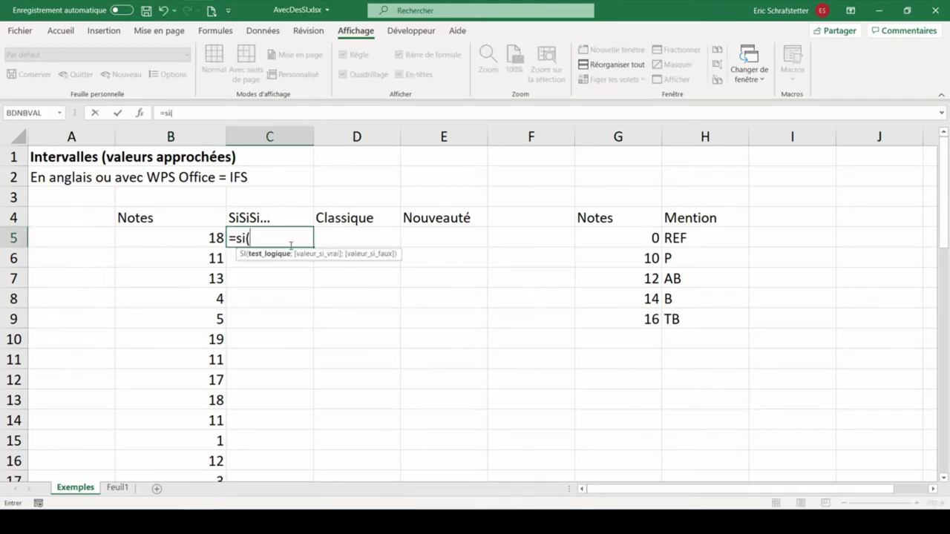
left_click(193, 239)
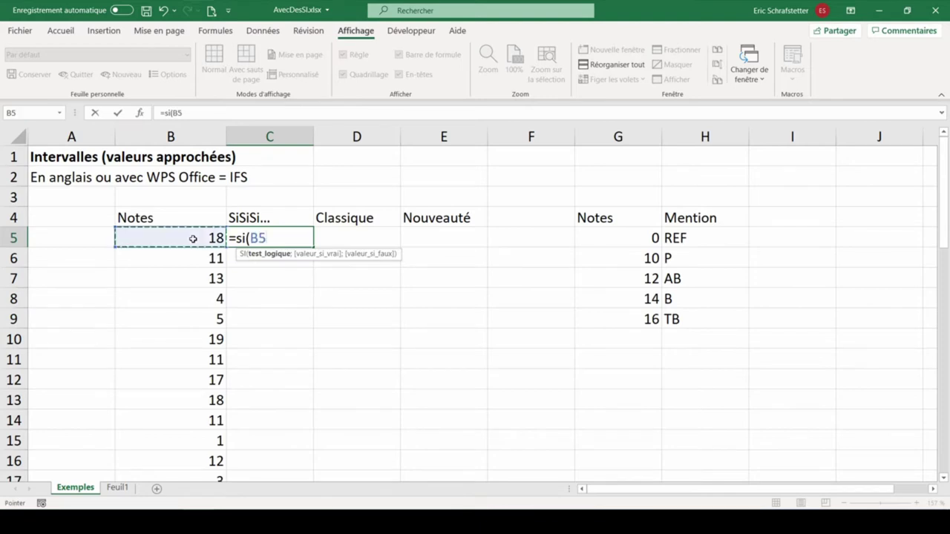
type(">=1")
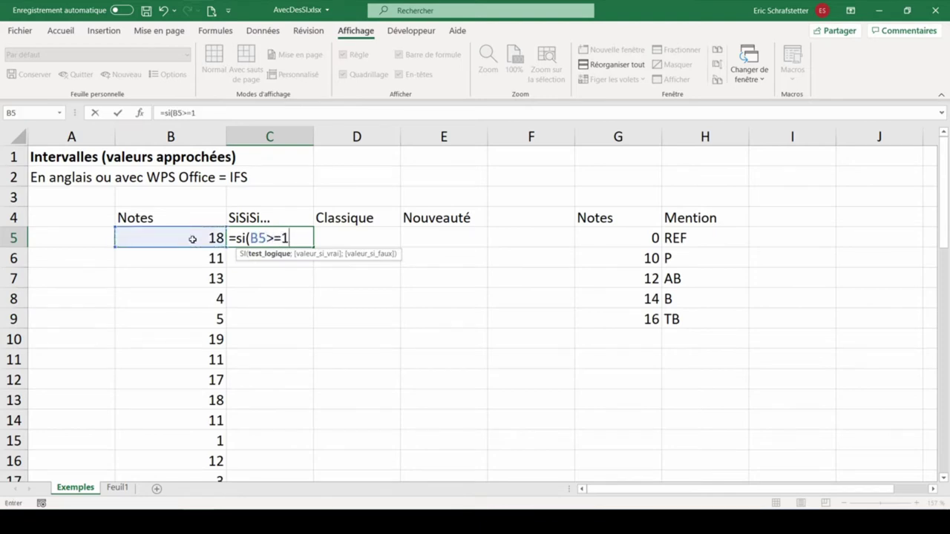
type("6;")
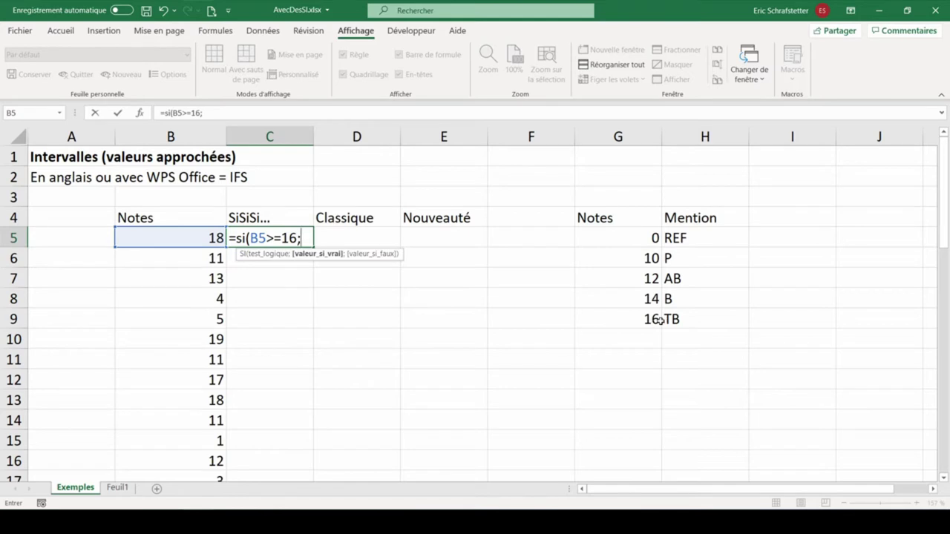
type("\"TB\";")
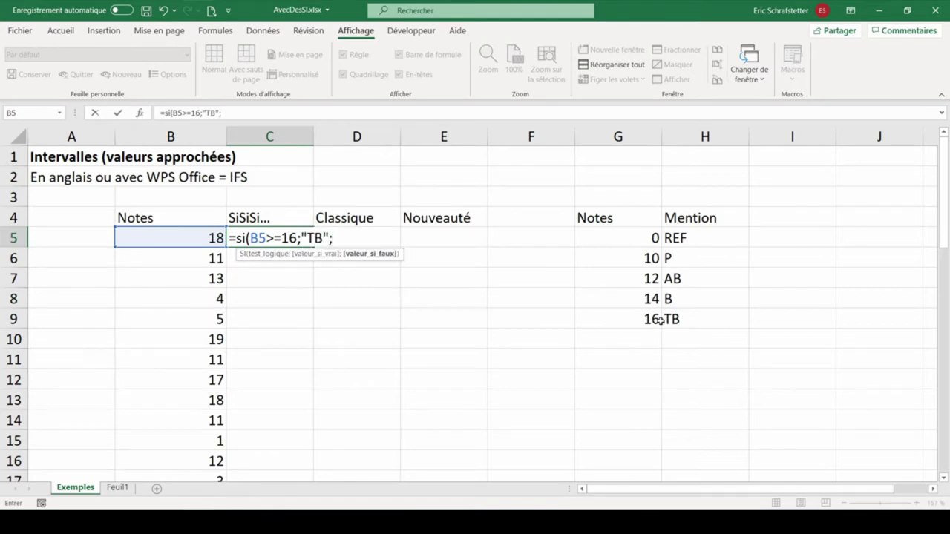
type("si")
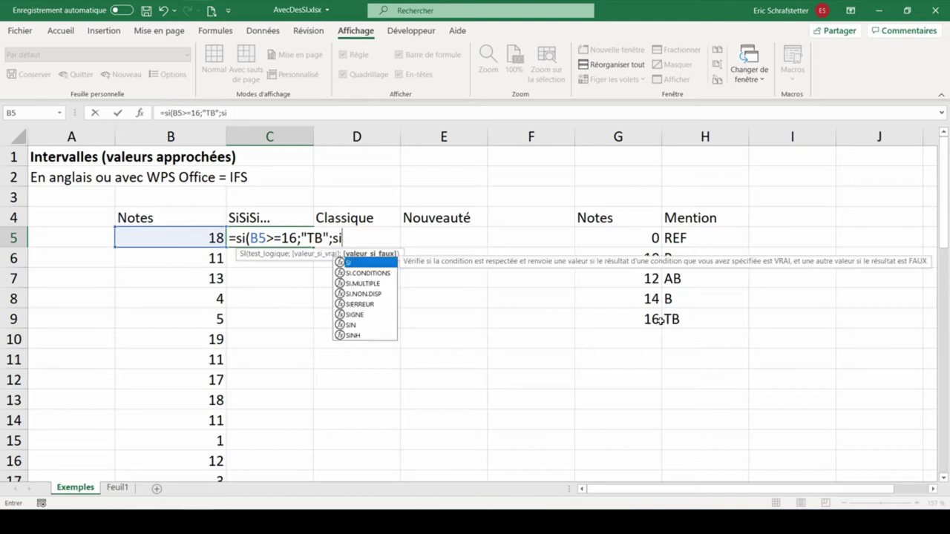
type("(")
left_click(197, 237)
type(">")
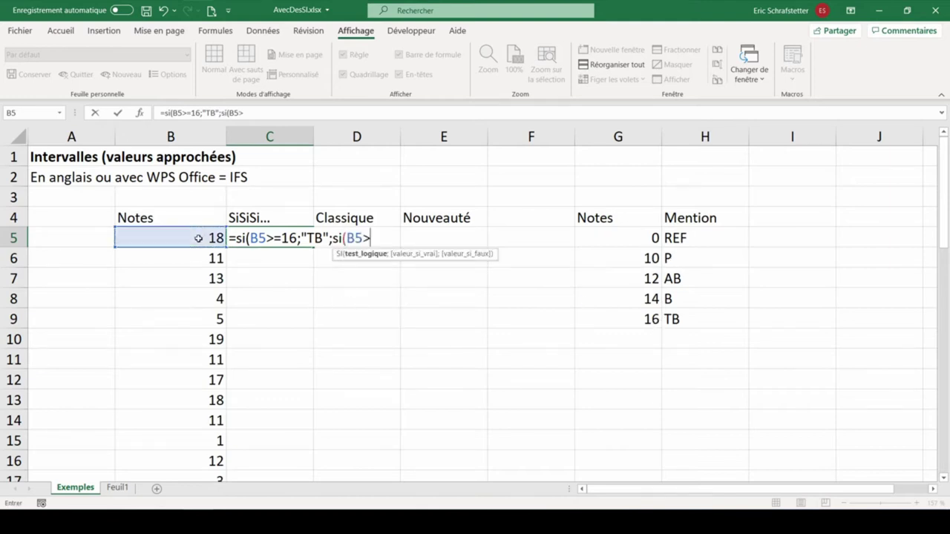
type("=14;\"")
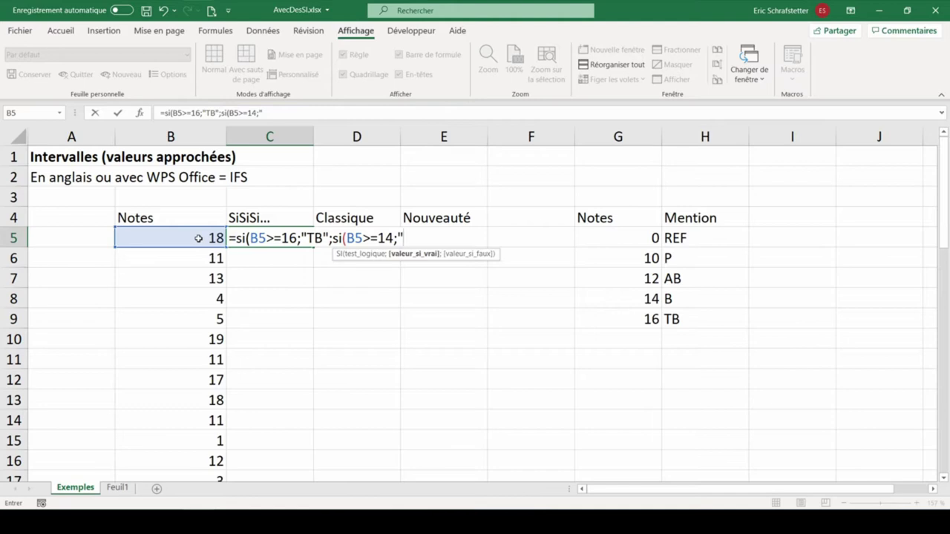
type("B\";si")
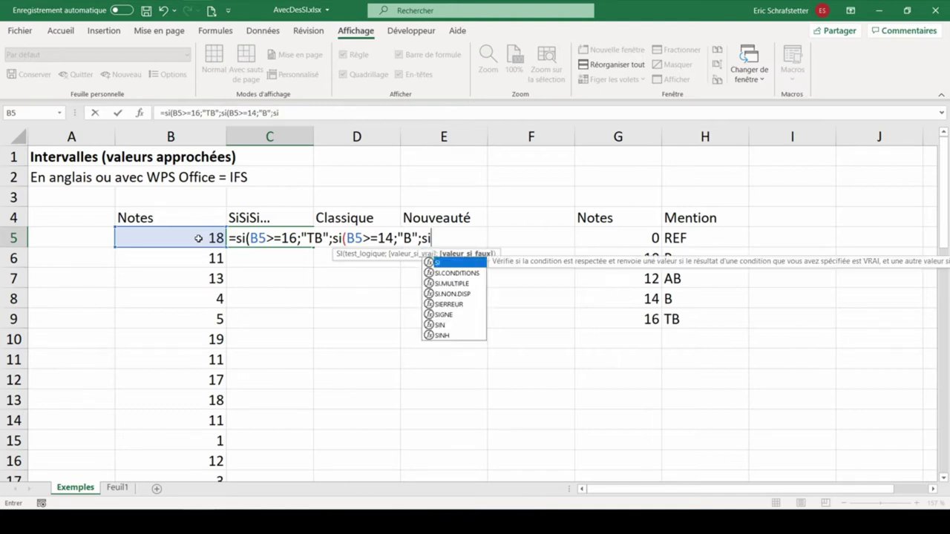
type("(")
left_click(198, 237)
type(">=")
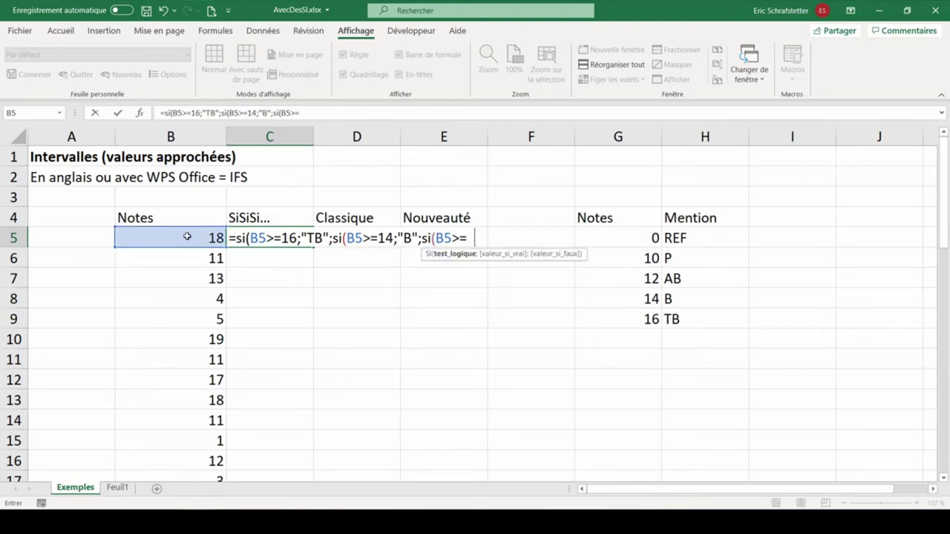
type("12;\"AB\"")
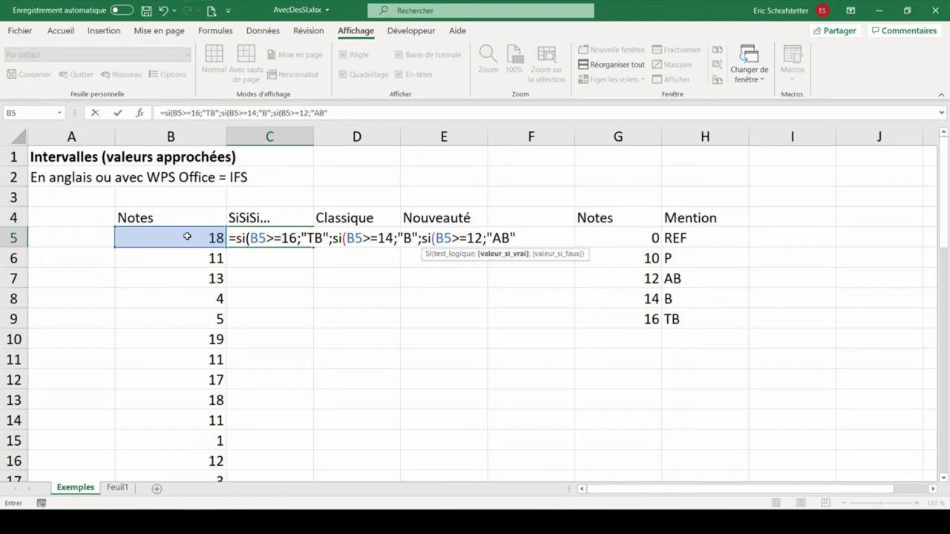
type(";")
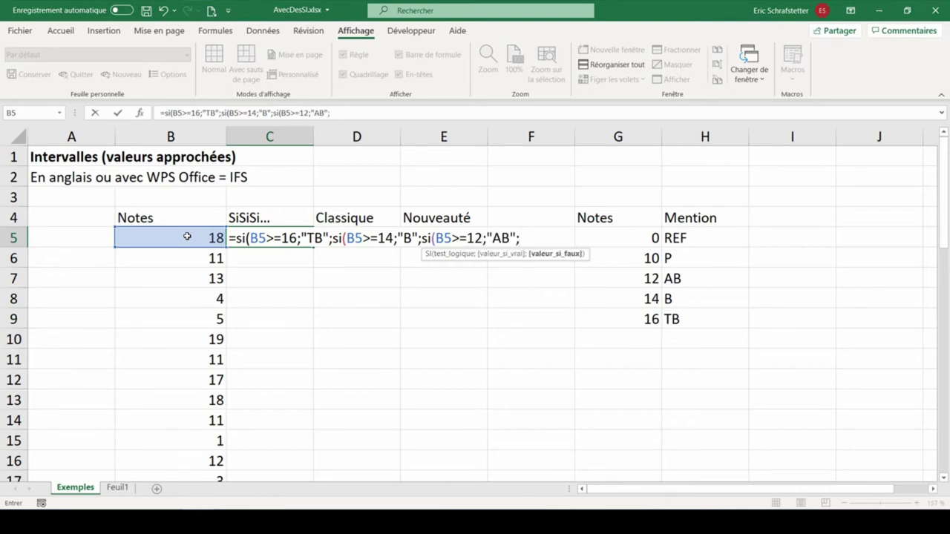
type("Si(")
left_click(171, 236)
type(">=10;")
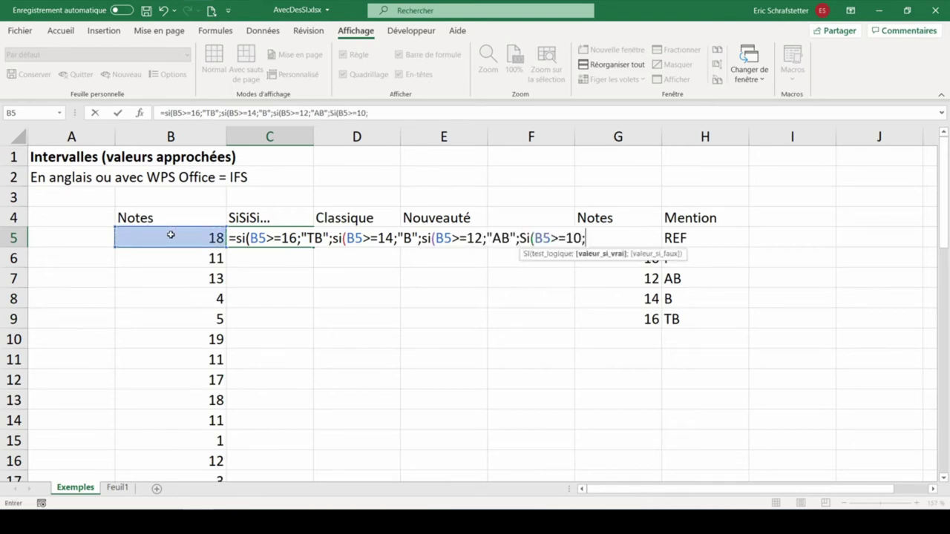
type("\"P\";")
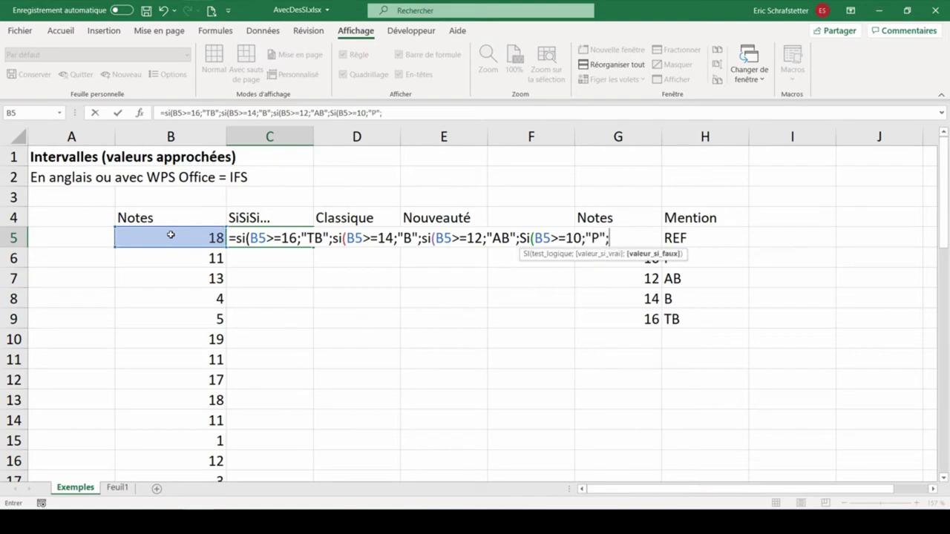
type("\"REF\")")
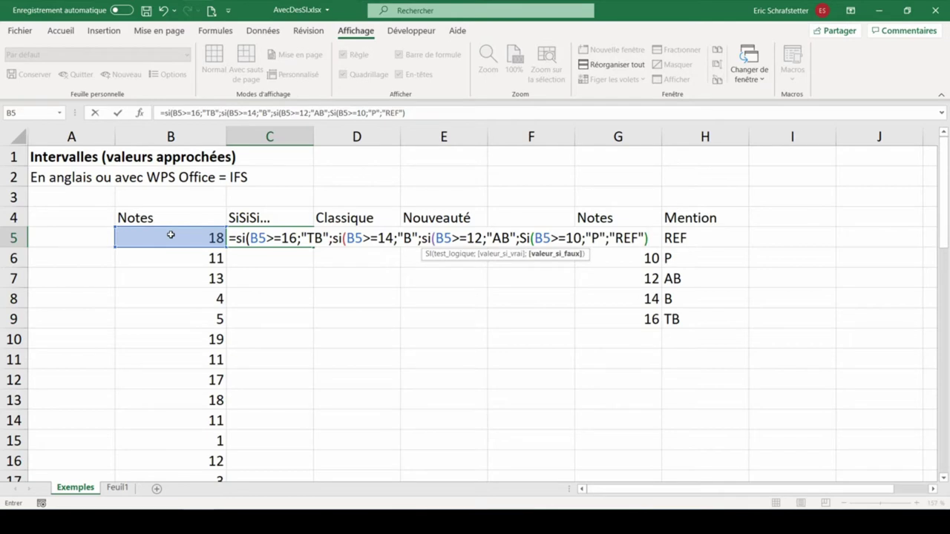
type(")))")
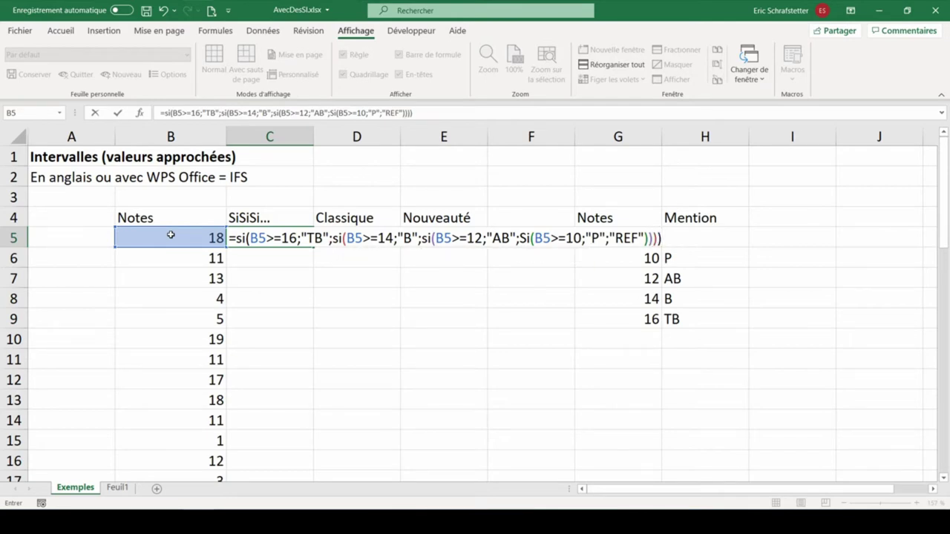
key("Return")
- Fill the mention formula down column C and display C5's formula references
left_click(247, 238)
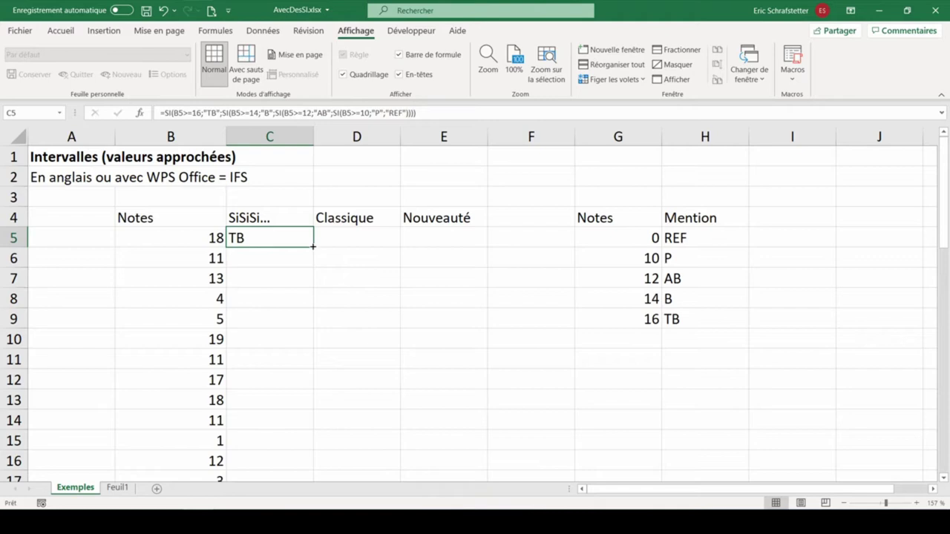
double_click(313, 246)
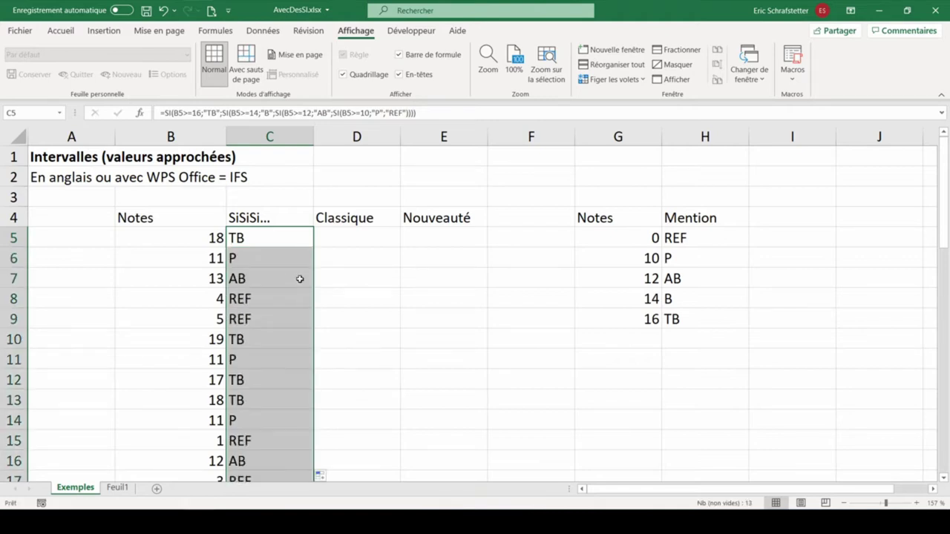
key("F2")
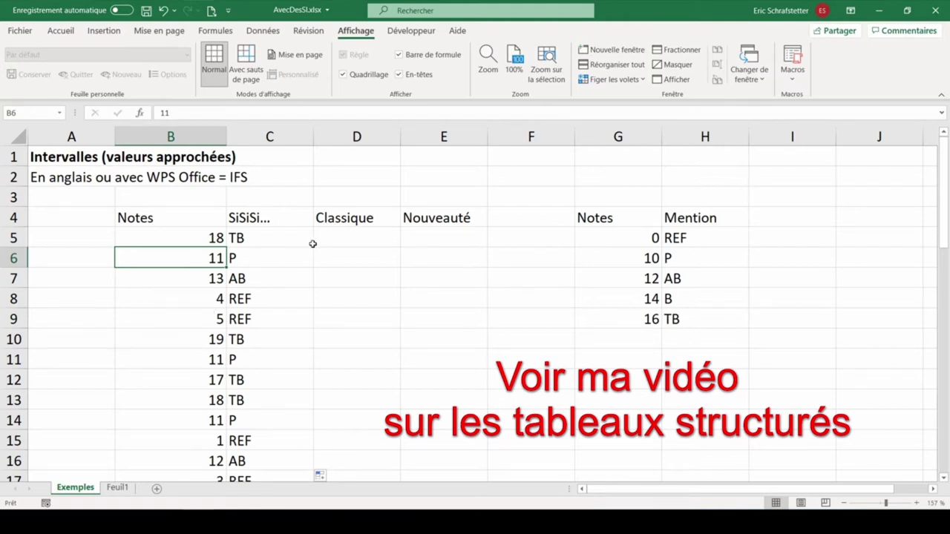
- Format the grades block B4:E17 as a blue table
left_click(61, 30)
left_click(616, 74)
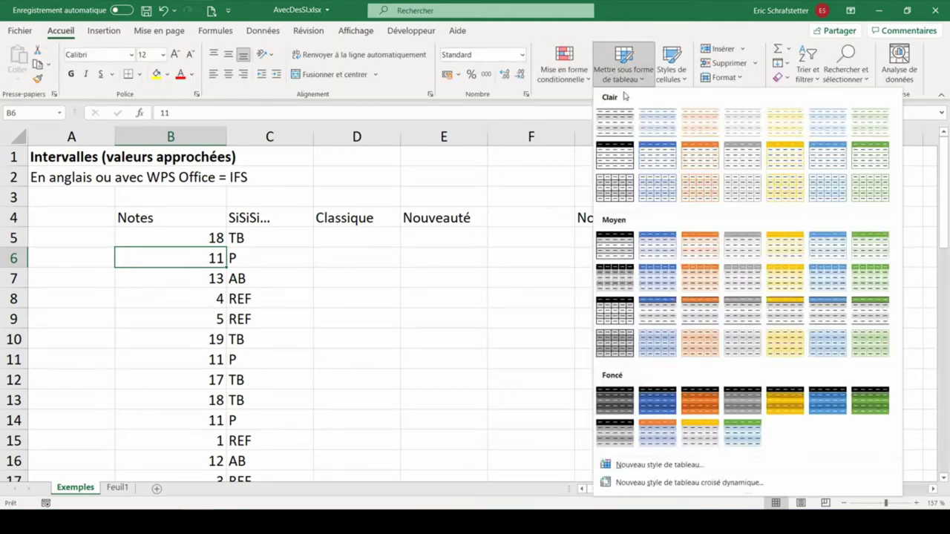
left_click(659, 279)
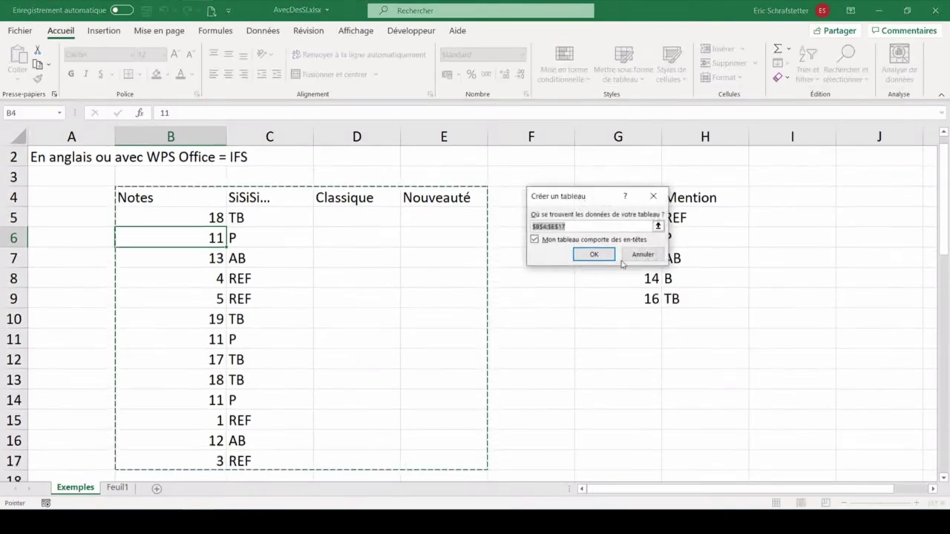
left_click(594, 254)
- Format the Notes–Mention scale G4:H9 as an orange table named t_mentions
left_click(631, 236)
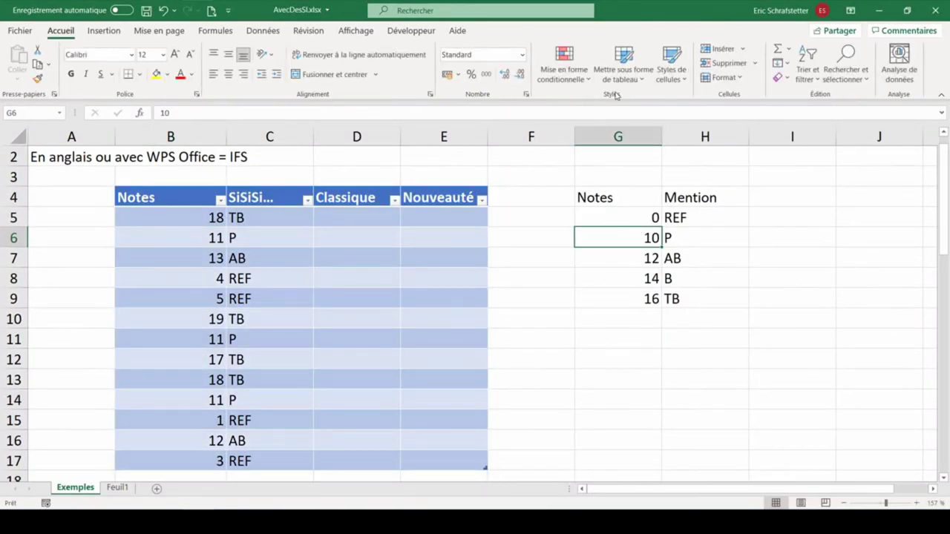
left_click(621, 70)
left_click(684, 279)
left_click(598, 253)
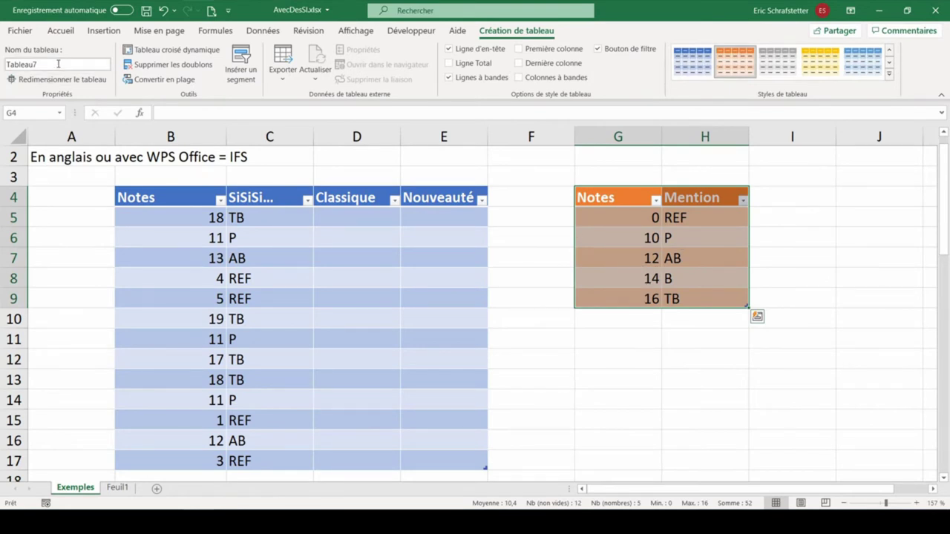
left_click(78, 63)
type("t")
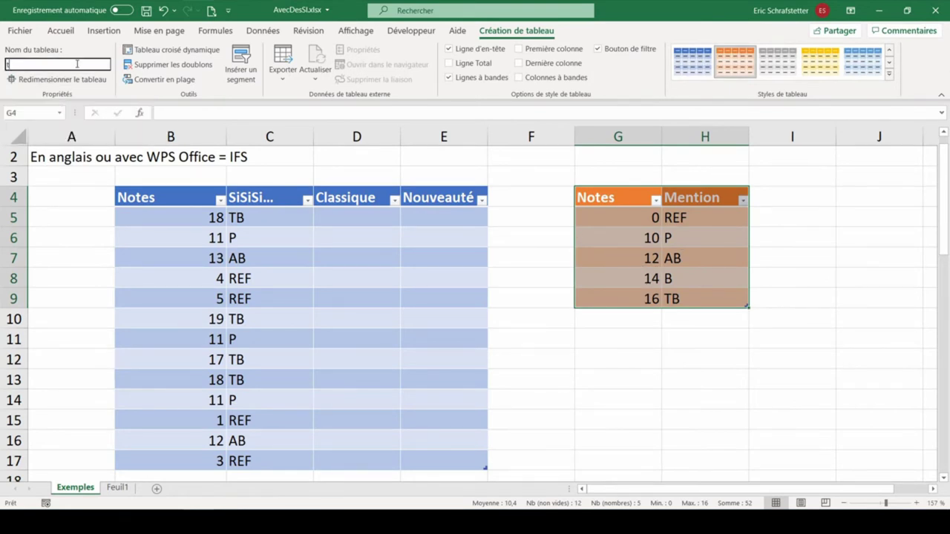
type("_")
type("mentions")
key("Return")
- Select cell D5, the Notes thresholds G5:G9 and the Nouveauté column header
left_click(356, 218)
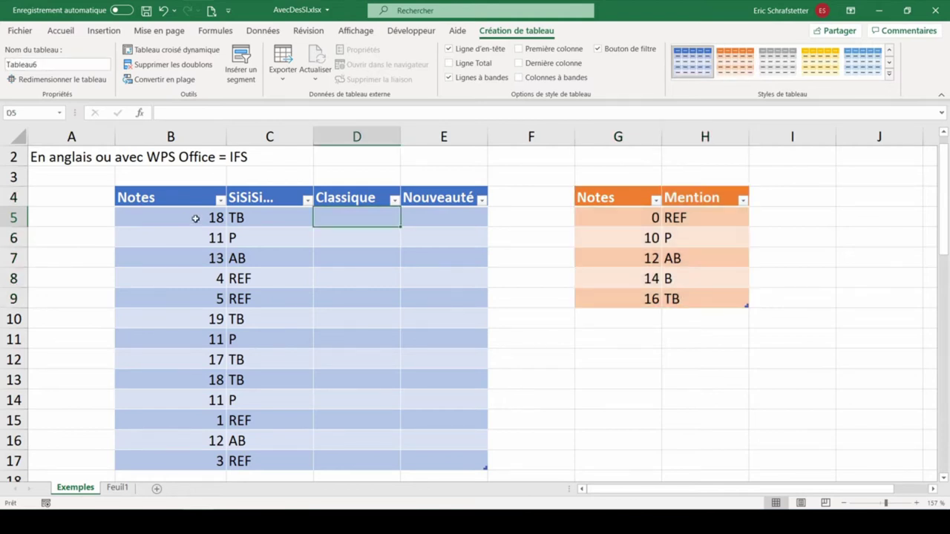
left_click_drag(630, 216, 625, 297)
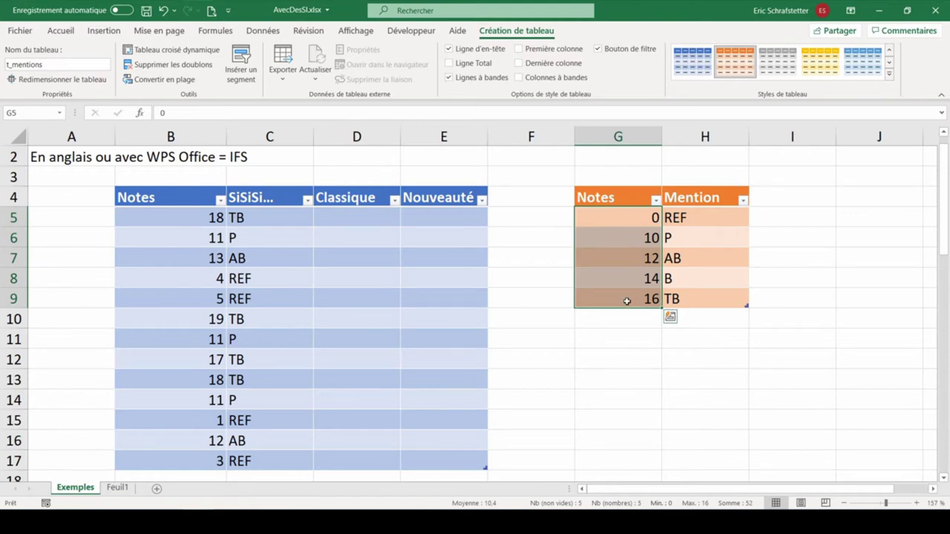
left_click(438, 199)
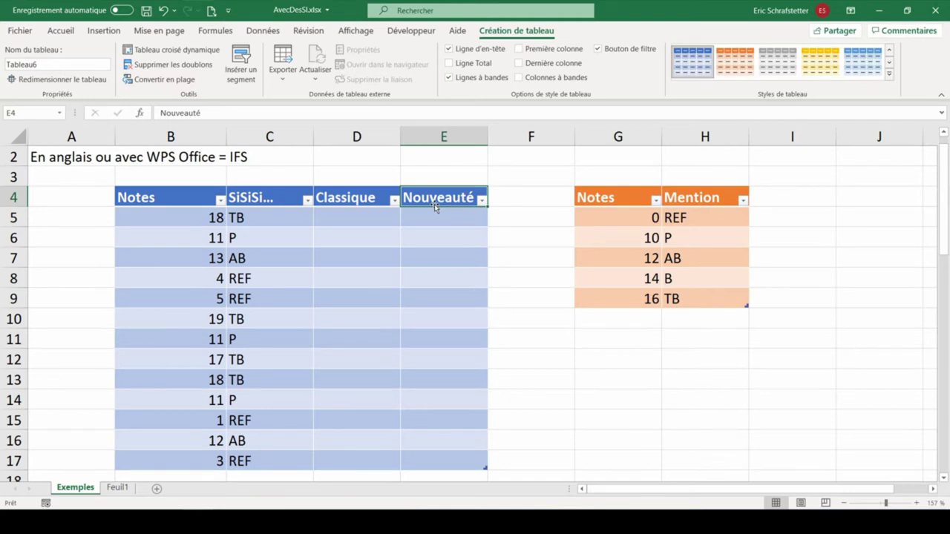
left_click(371, 219)
type("=rech")
key("Down")
key("Down")
key("Tab")
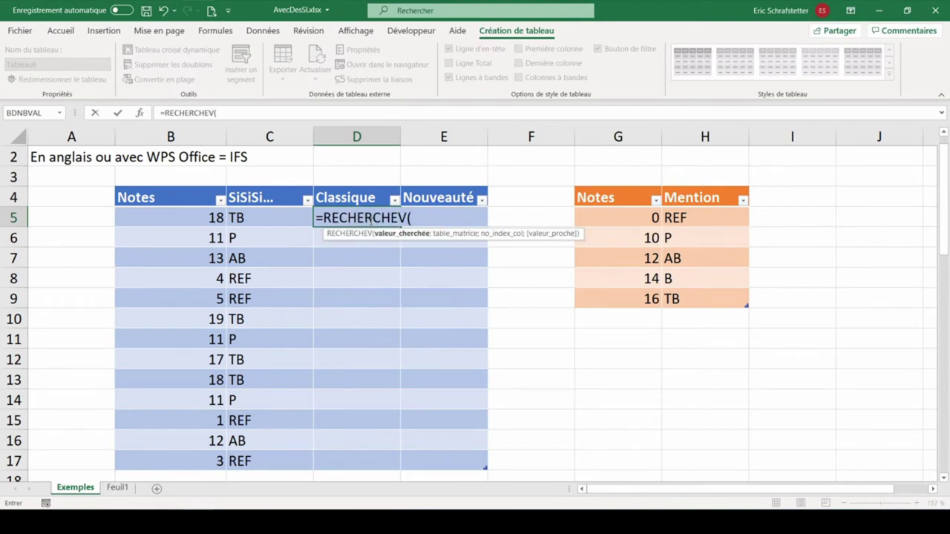
left_click(190, 216)
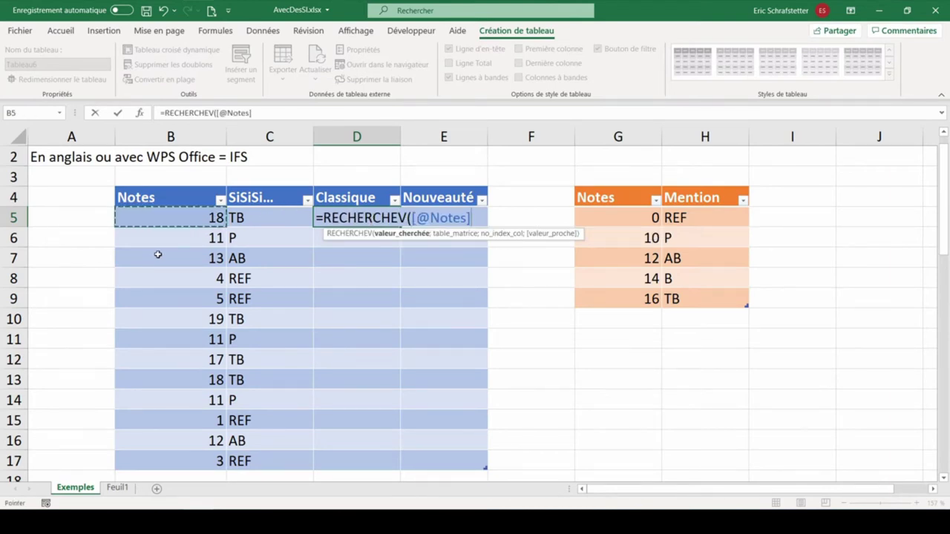
type(";")
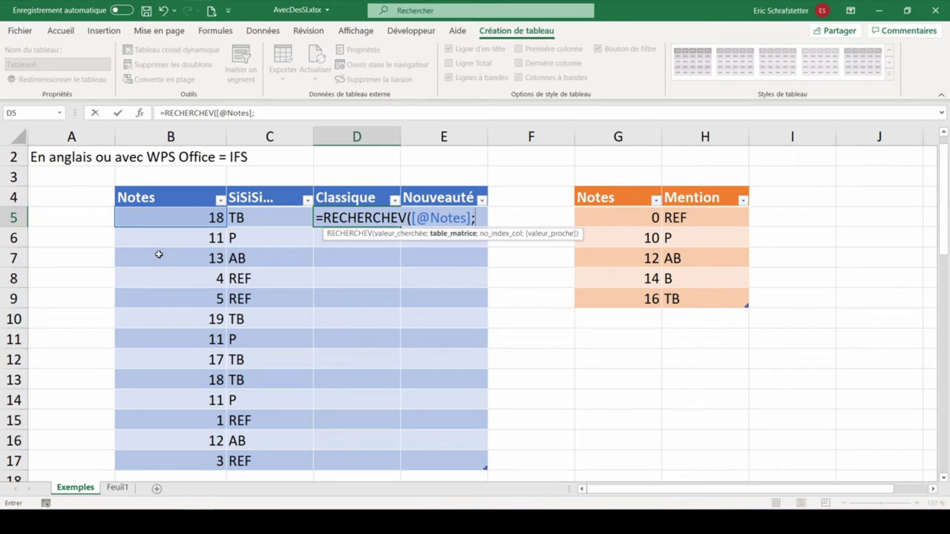
mouse_move(612, 194)
left_mouse_down()
mouse_move(711, 197)
mouse_move(695, 296)
left_mouse_up()
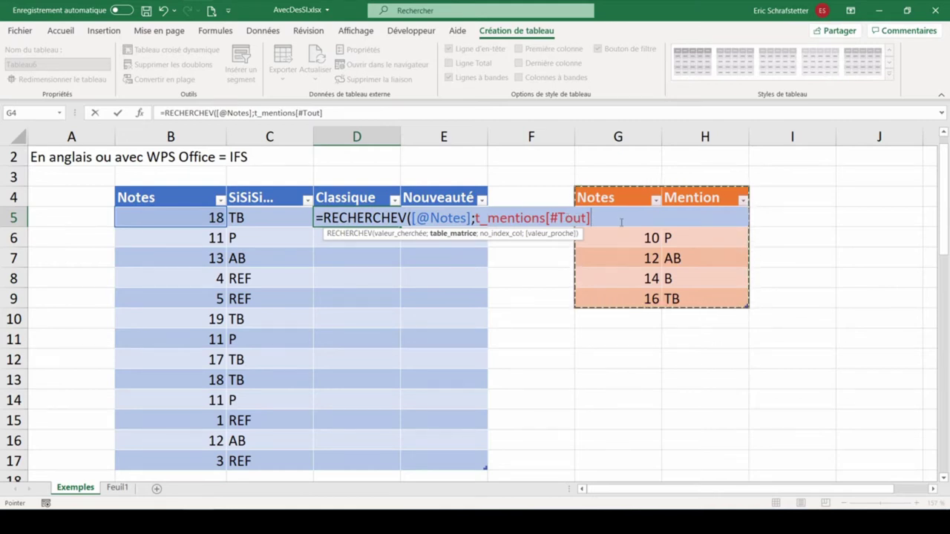
left_click_drag(708, 297, 594, 218)
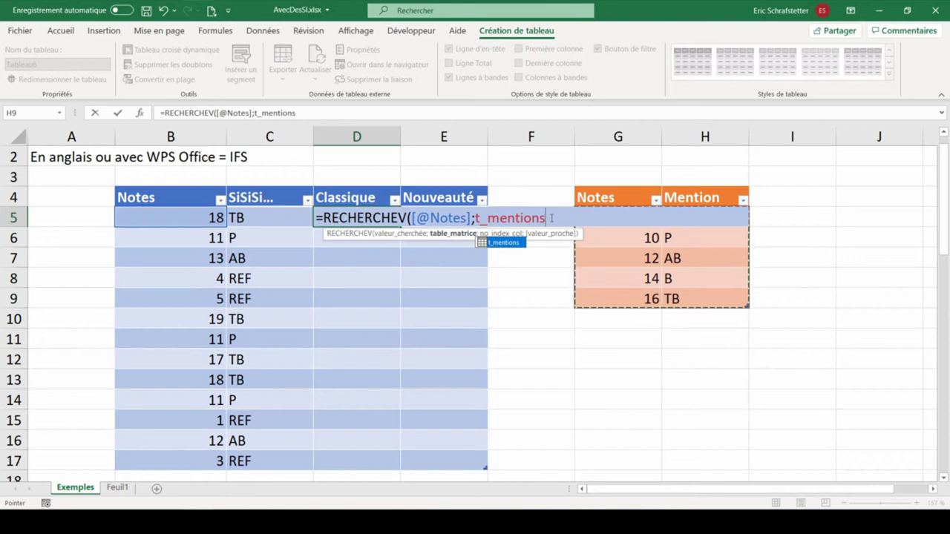
type(";")
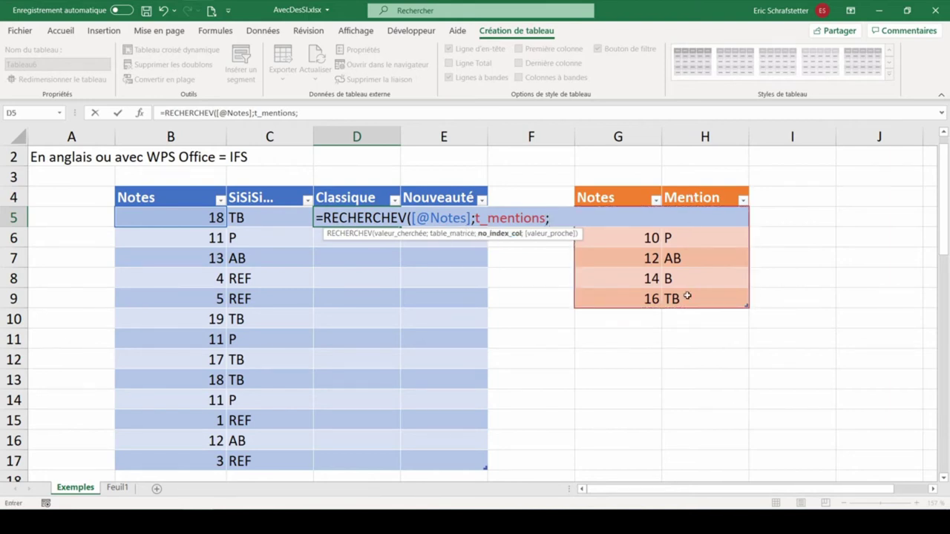
type("2")
type(";")
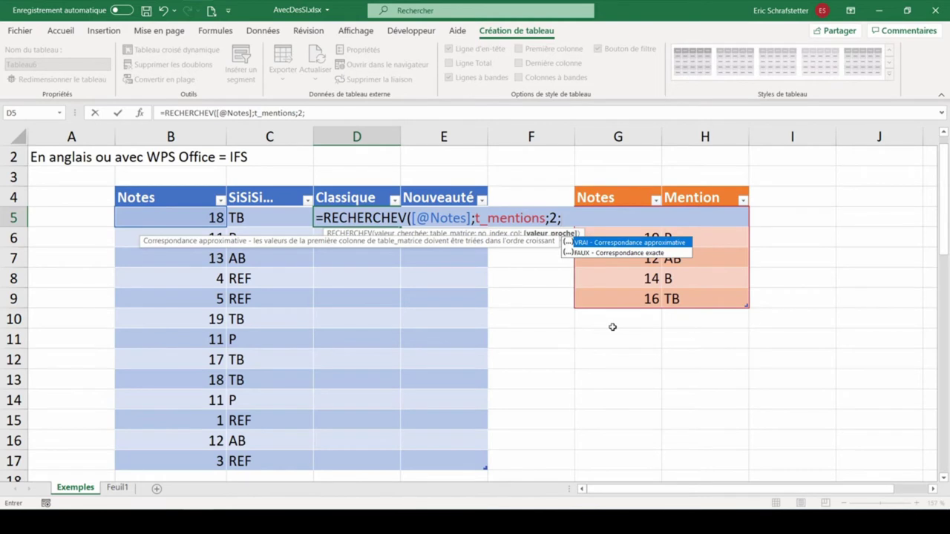
double_click(616, 242)
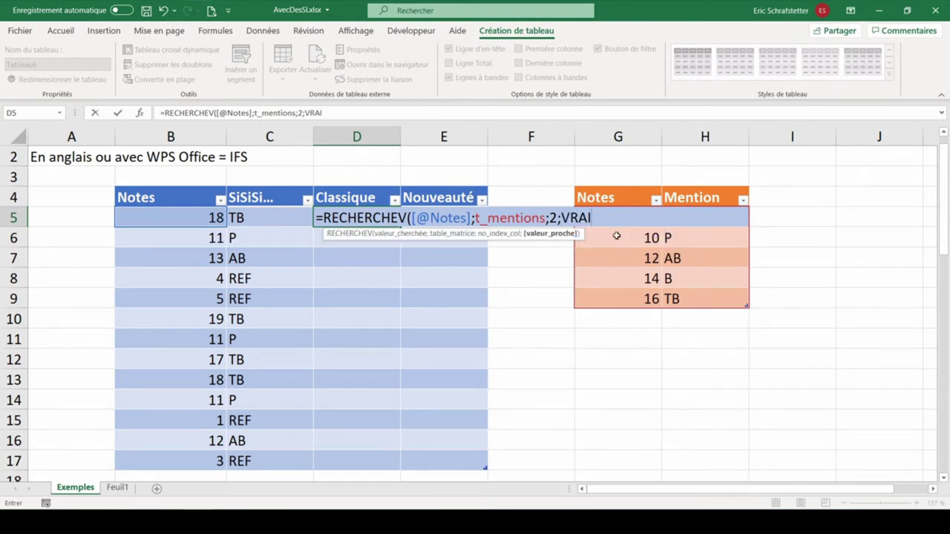
type(")")
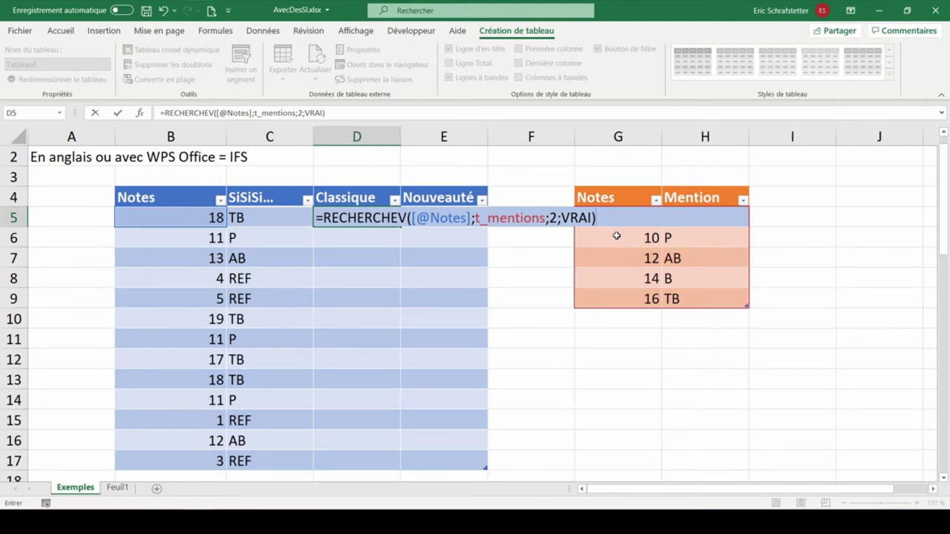
key("Return")
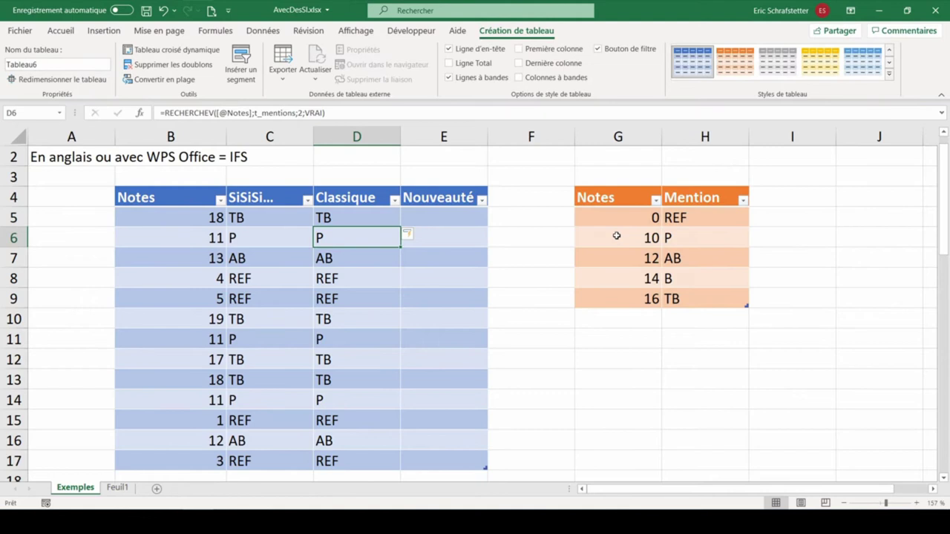
- Start an SI.CONDITIONS formula in E5 whose first test returns TB for Notes >= 16
left_click(445, 219)
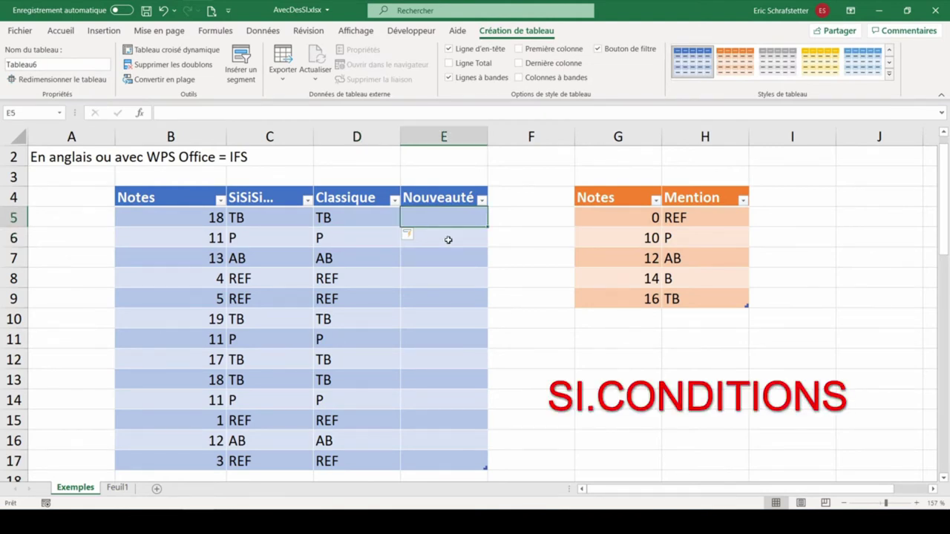
type("=si")
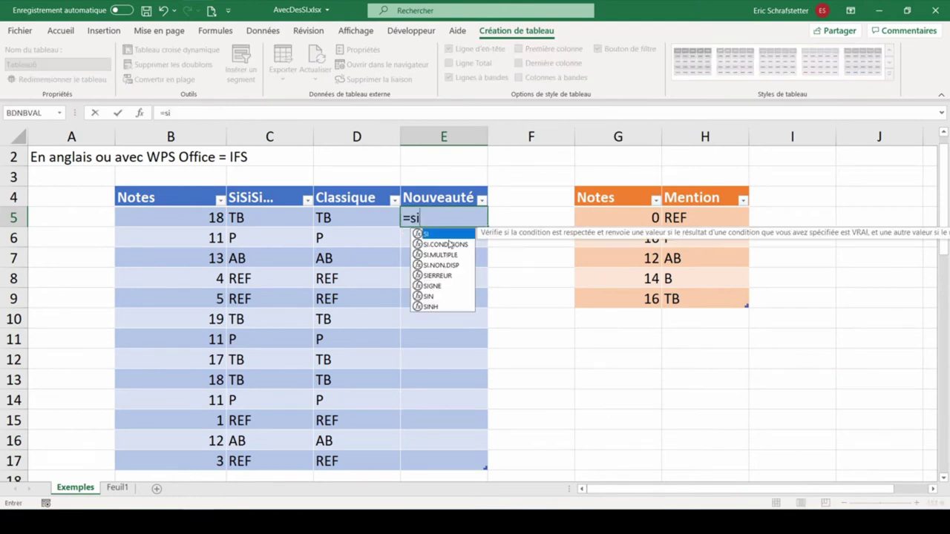
type(".")
key("Tab")
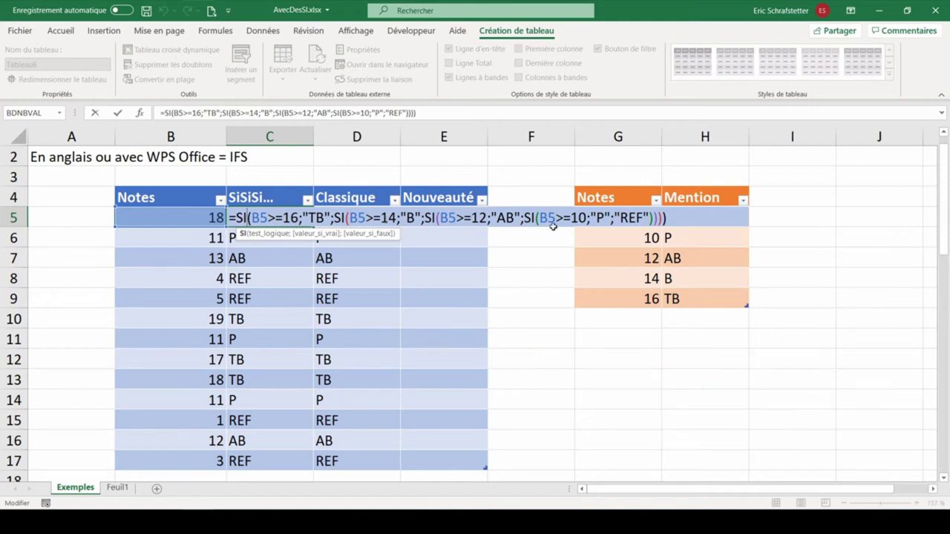
left_click(445, 220)
type("=SI.CONDITIONS(")
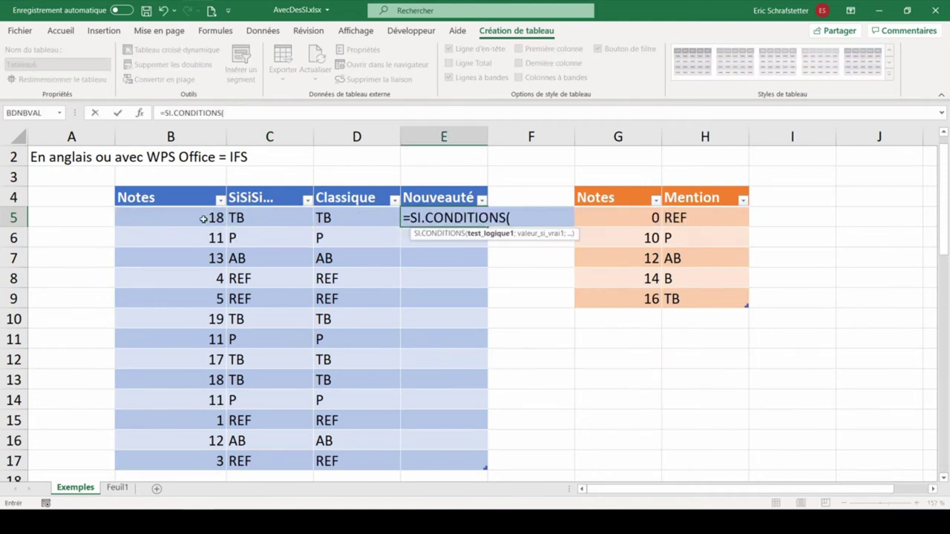
left_click(202, 219)
type(">")
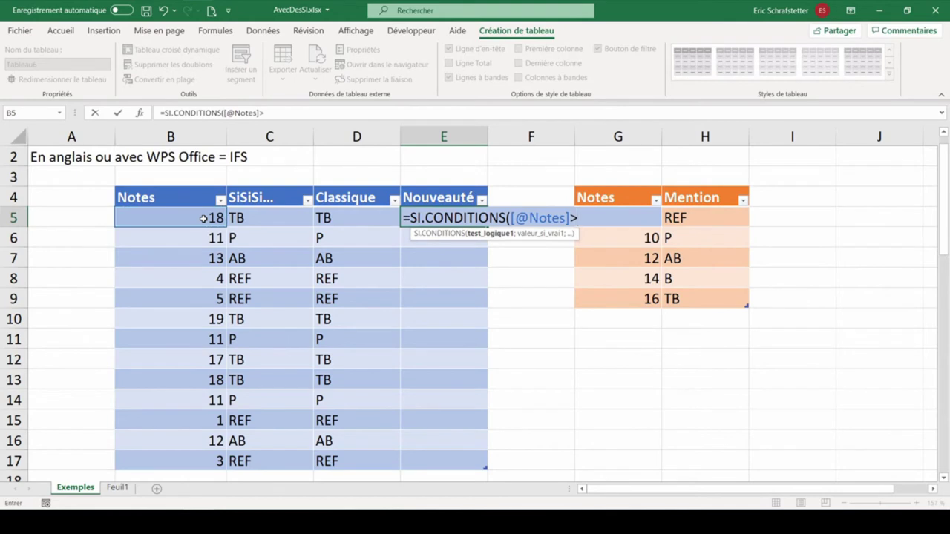
type("=")
type("16;\"")
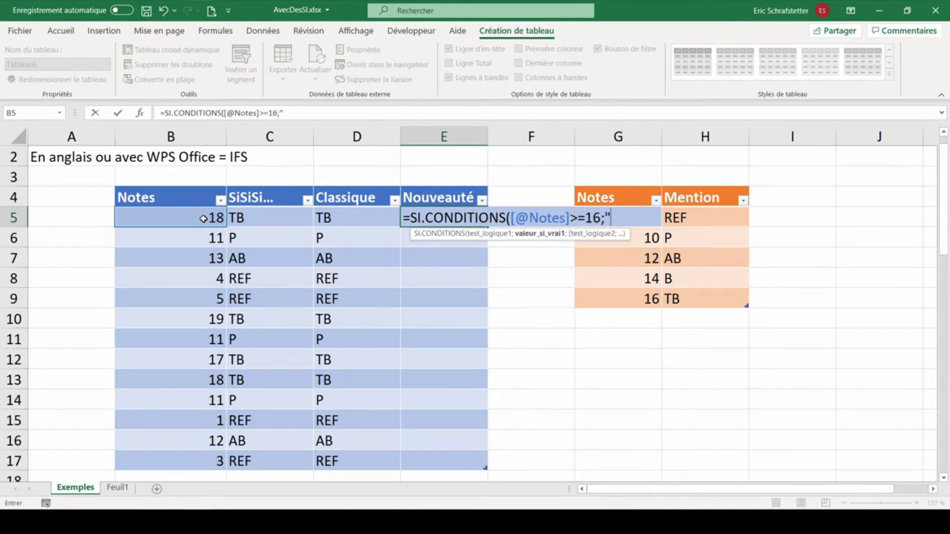
type("TB\"")
type(";")
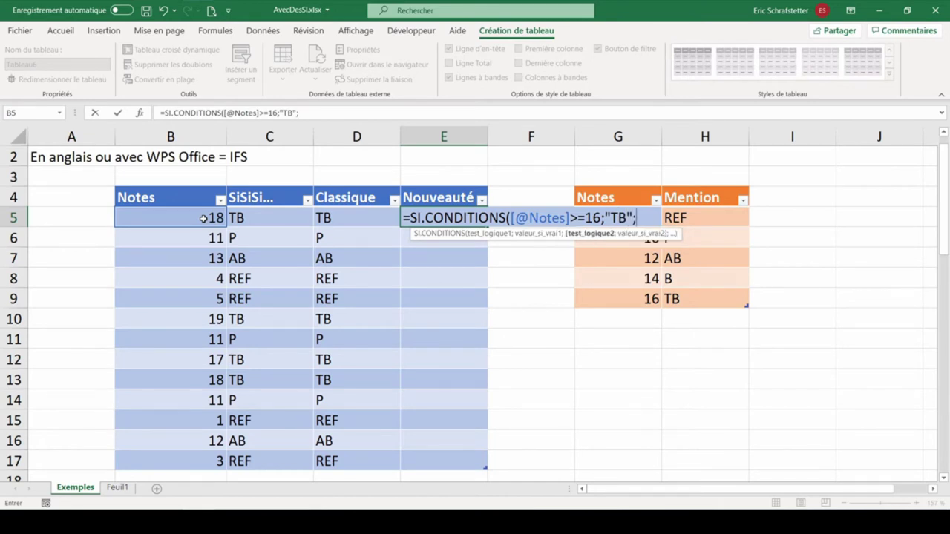
- Add the tests Notes >= 14 → B, >= 12 → AB, >= 10 → P, >= 0 → REF
left_click(202, 218)
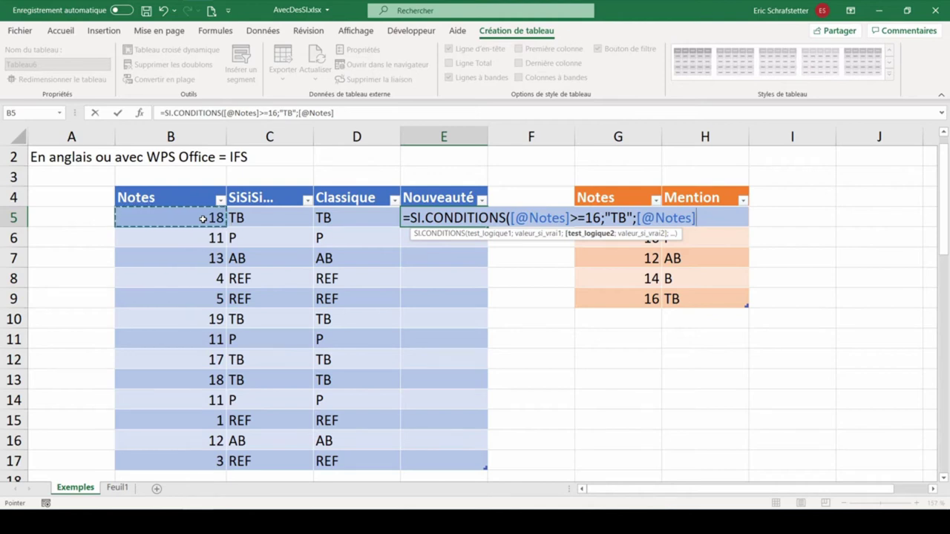
type(">=14")
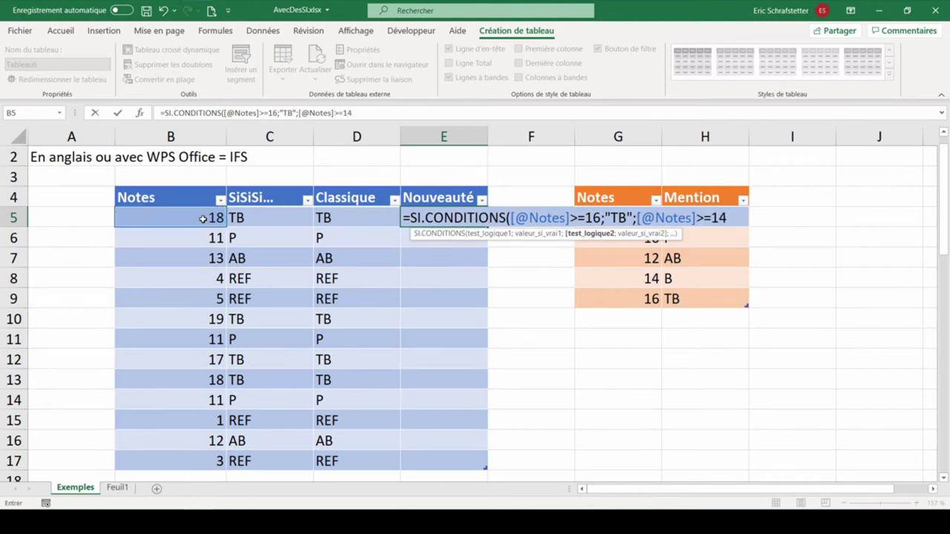
type(";\"")
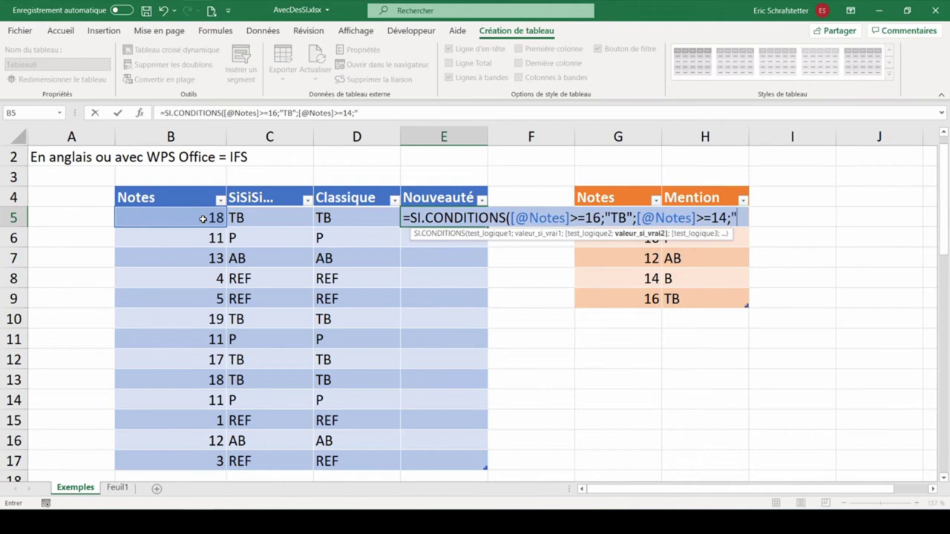
type("B\";")
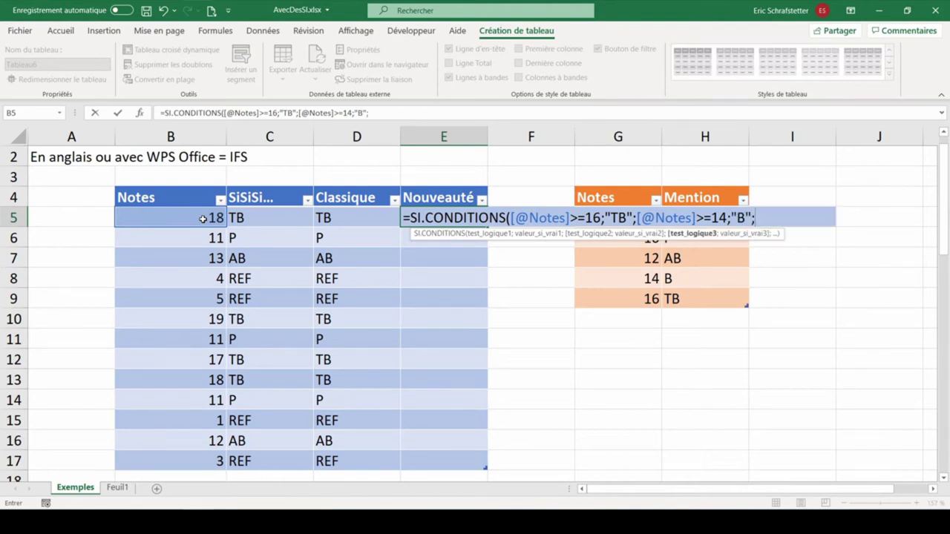
left_click(203, 218)
type(">=")
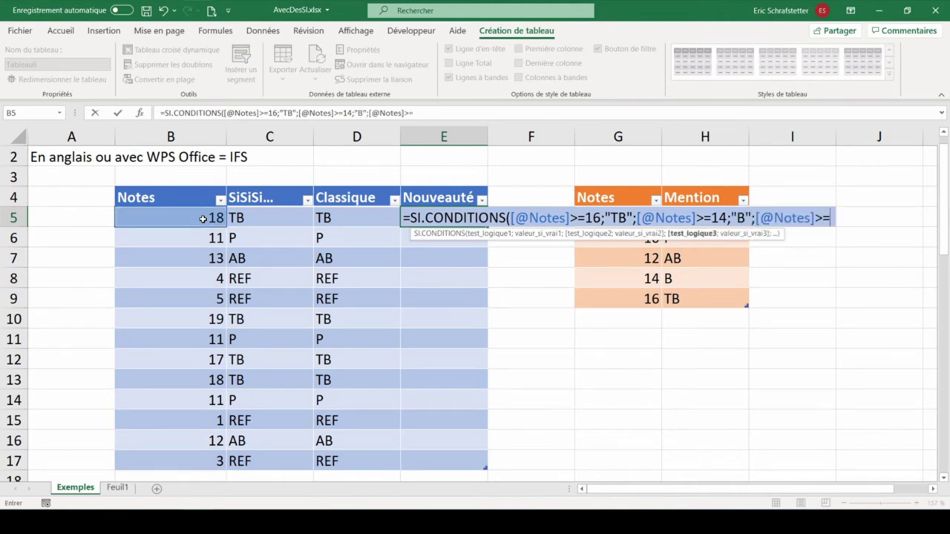
type("12;\"AB\";")
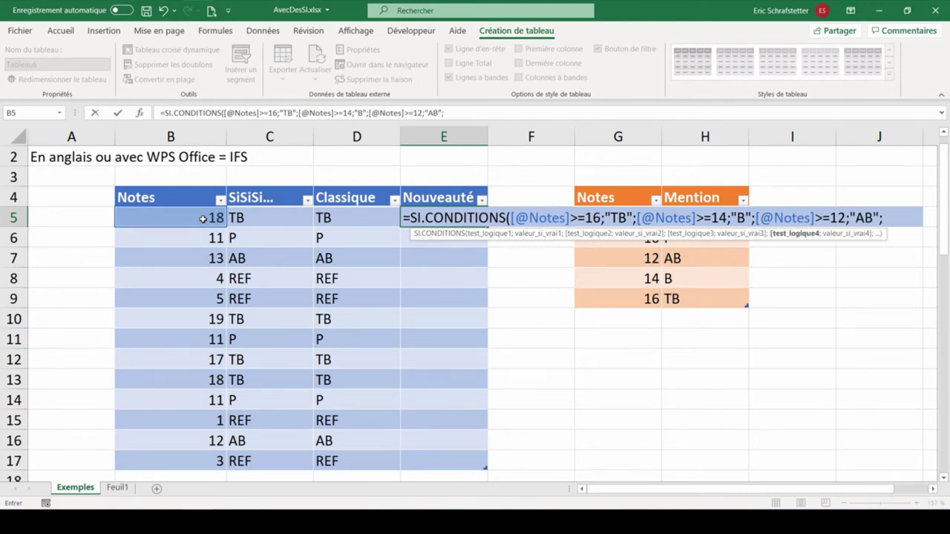
left_click(202, 218)
type(">=10;\"P")
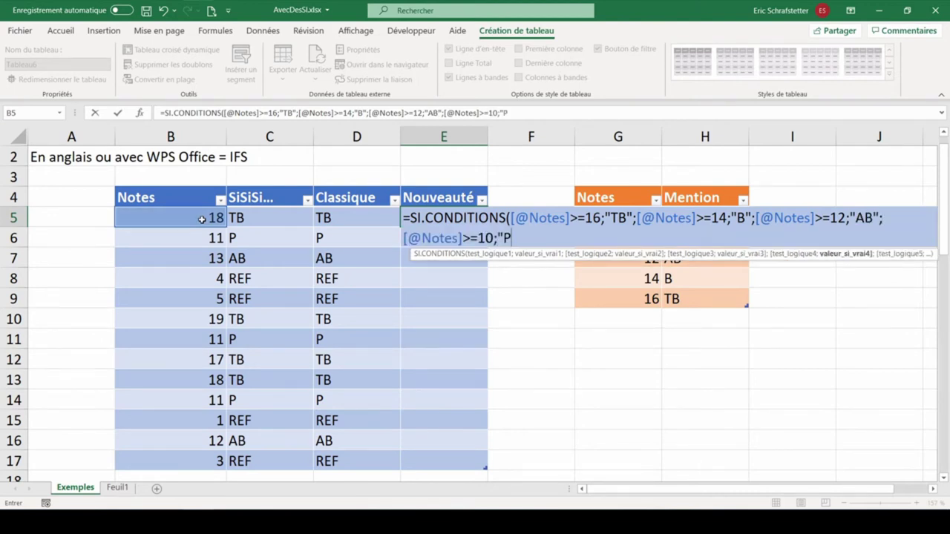
type("\";")
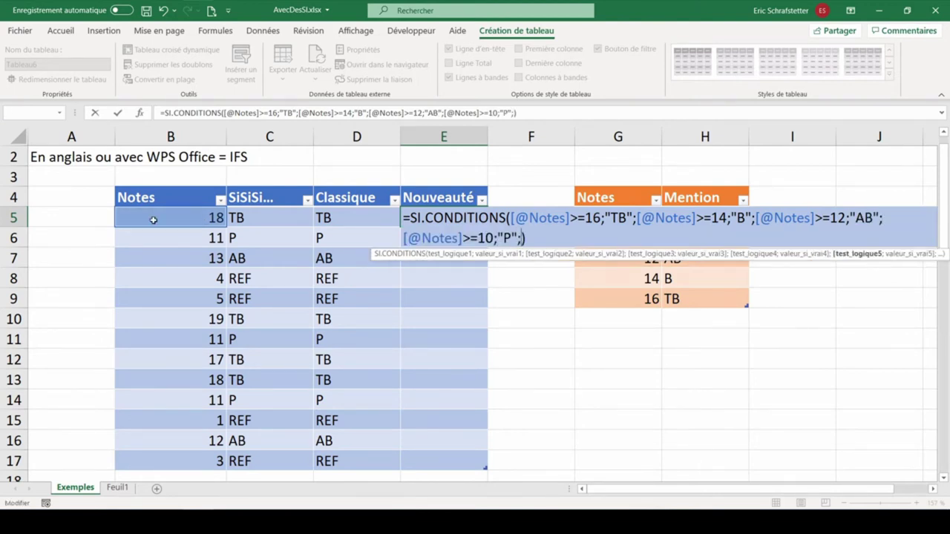
left_click(170, 218)
type(">")
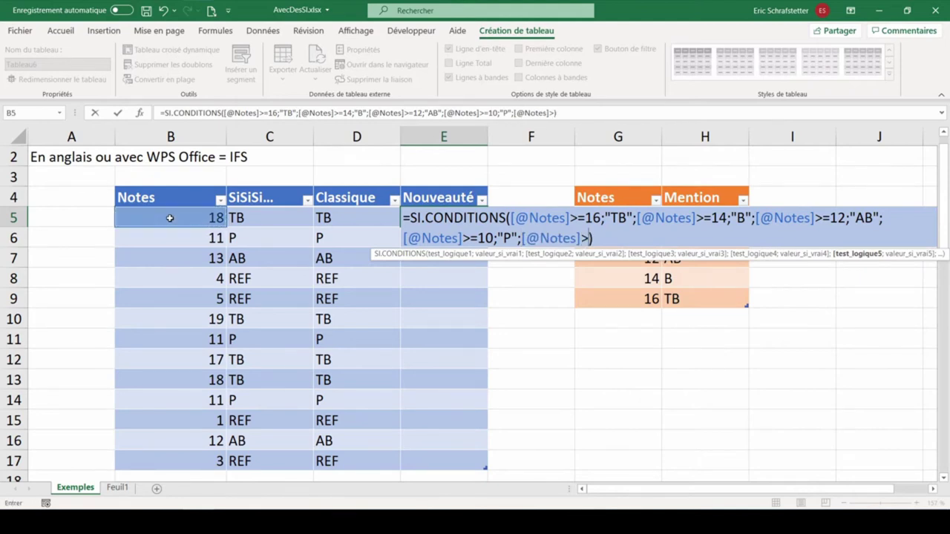
type("=0;")
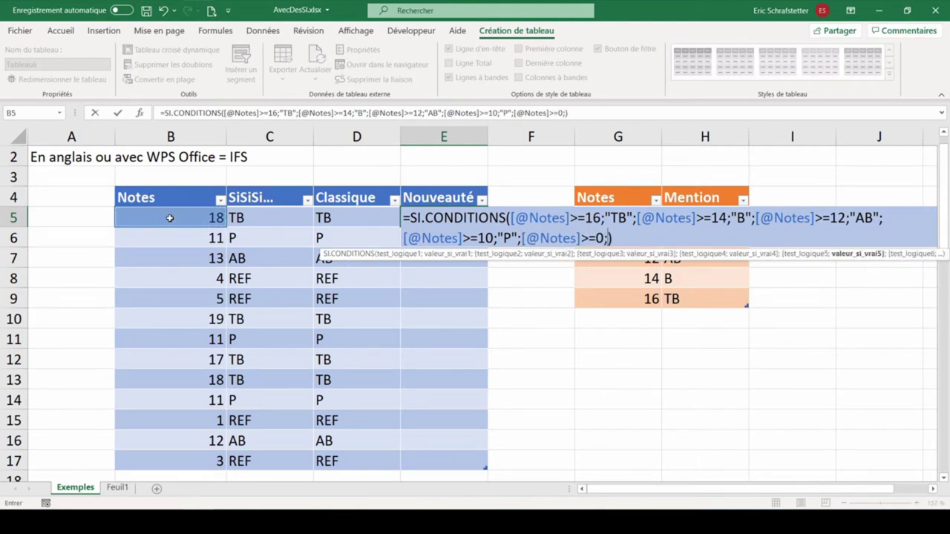
type("\"REF\"")
- Commit the SI.CONDITIONS formula in E5 and move outside the grades table
key("Return")
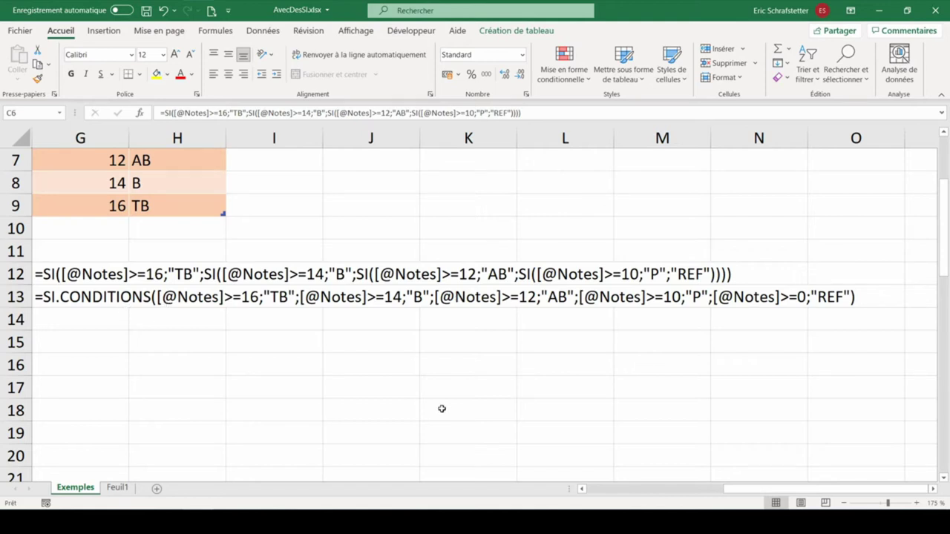
left_click(101, 315)
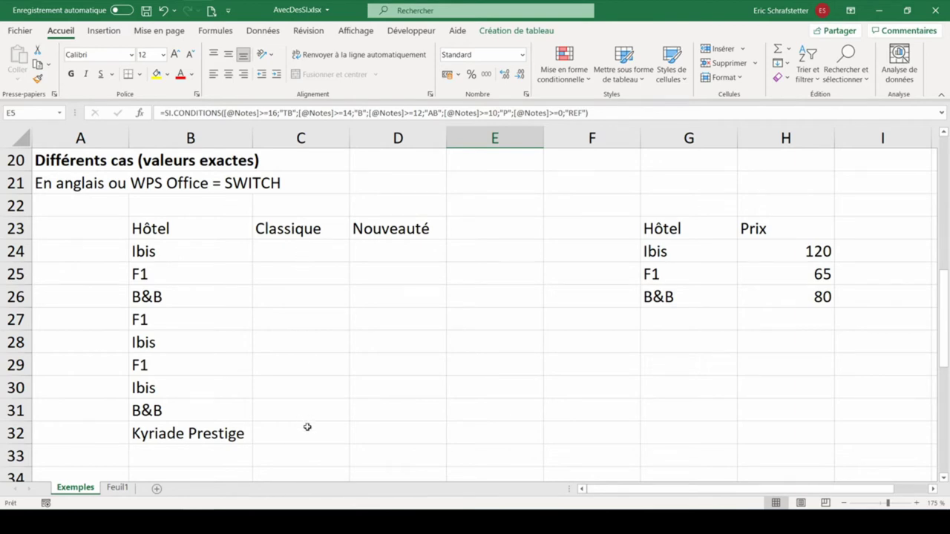
- Format the hotel list B23:D32 as a blue medium-style table
mouse_move(681, 228)
left_mouse_down()
mouse_move(795, 247)
mouse_move(796, 300)
left_mouse_up()
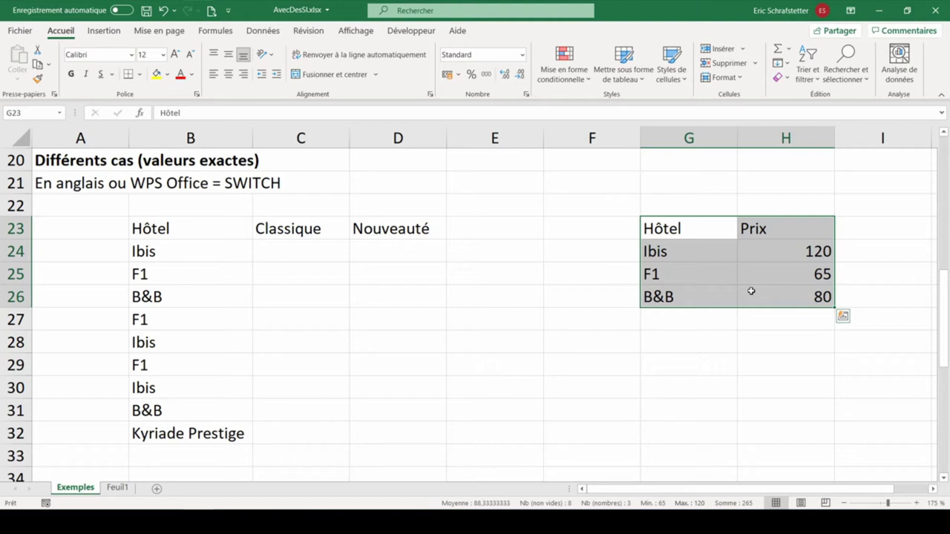
left_click(328, 256)
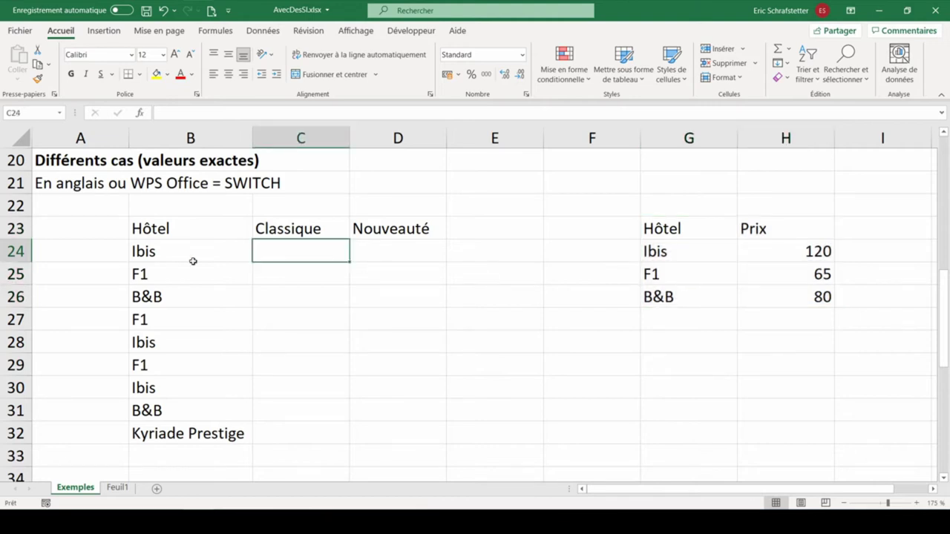
left_click(185, 256)
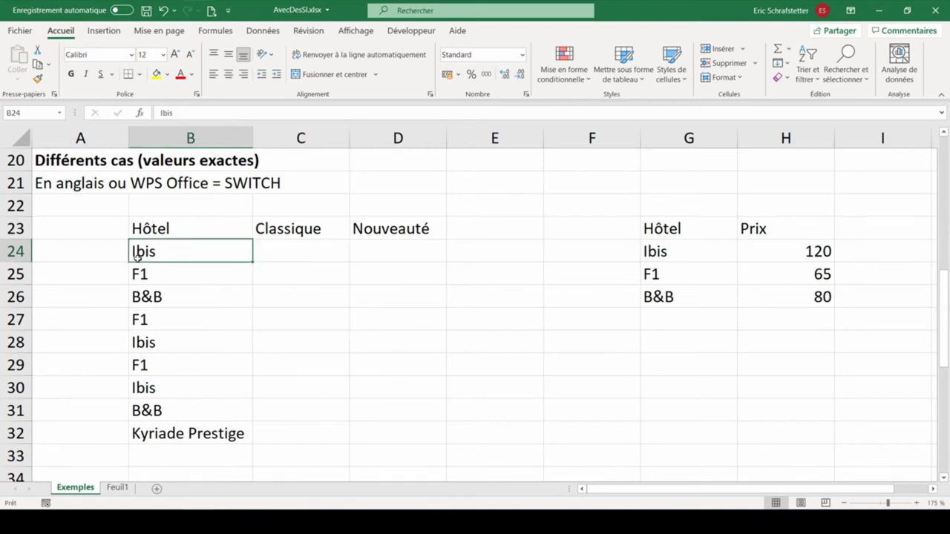
left_click(624, 67)
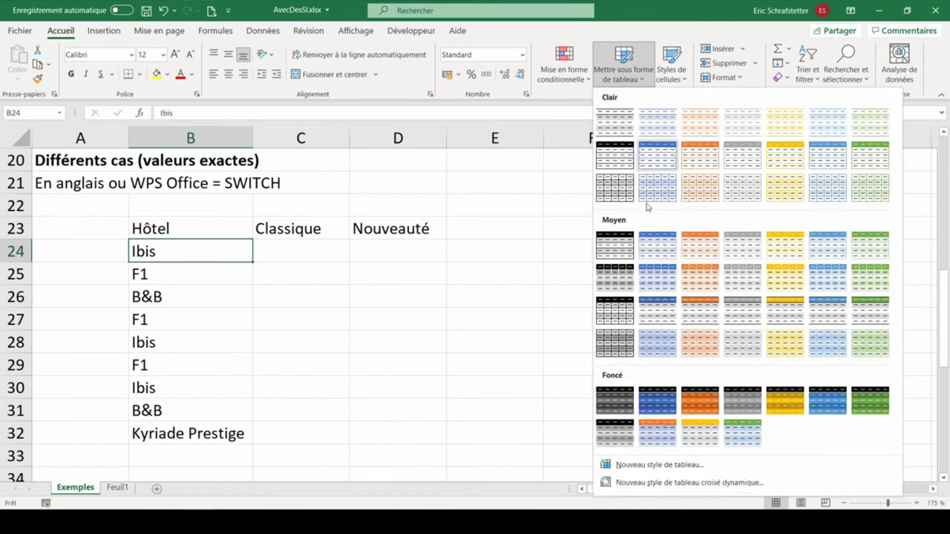
left_click(654, 284)
left_click(598, 256)
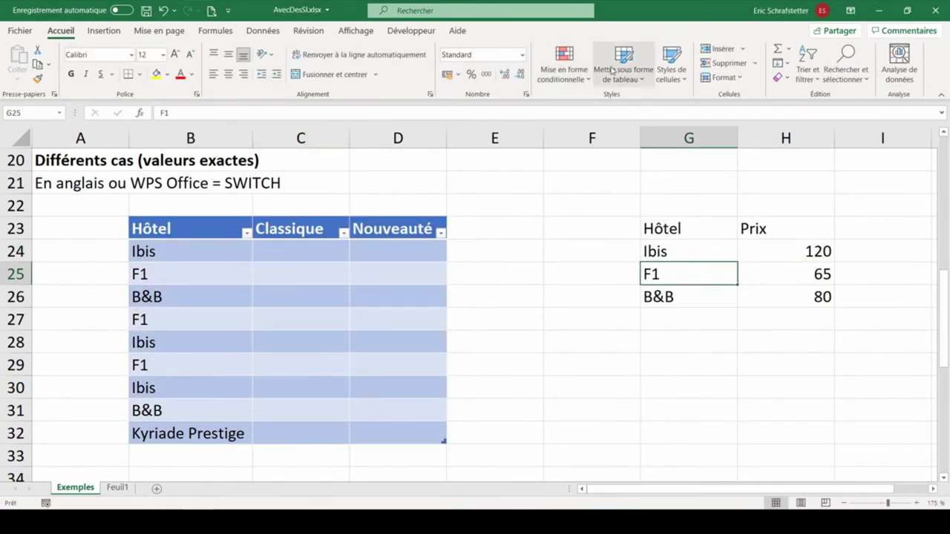
- Make the Hôtel/Prix list G23:H26 a table named t_hotels
left_click(87, 66)
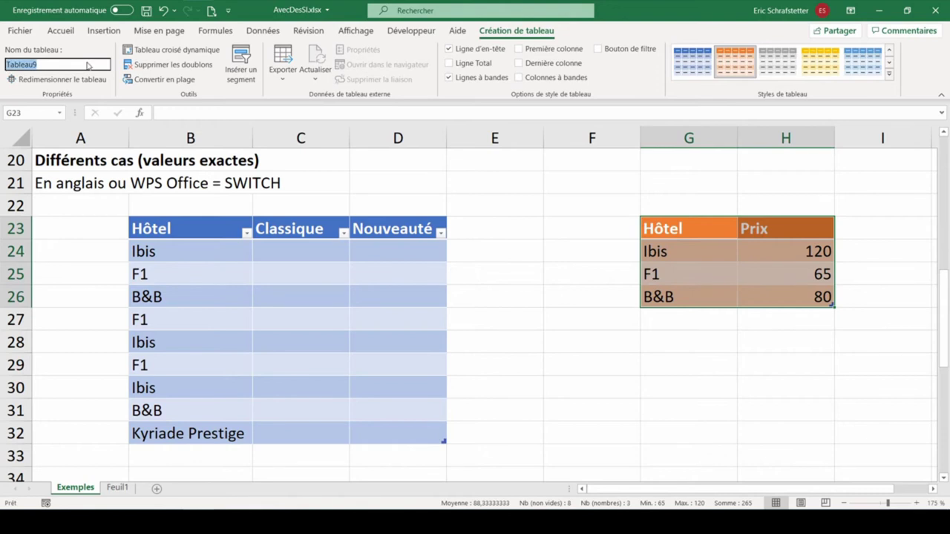
type("t_hotels")
key("Return")
type("=RECHERCHEV(")
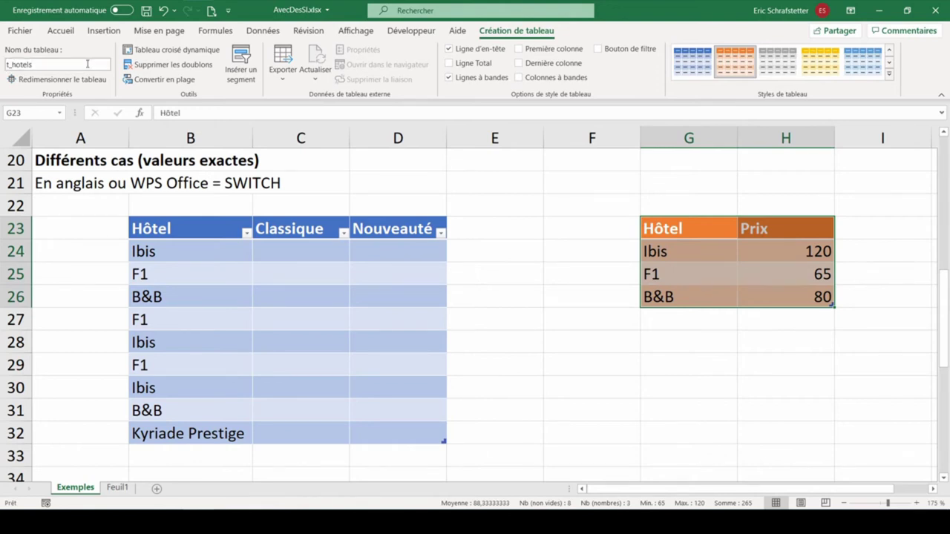
left_click(160, 253)
type(";")
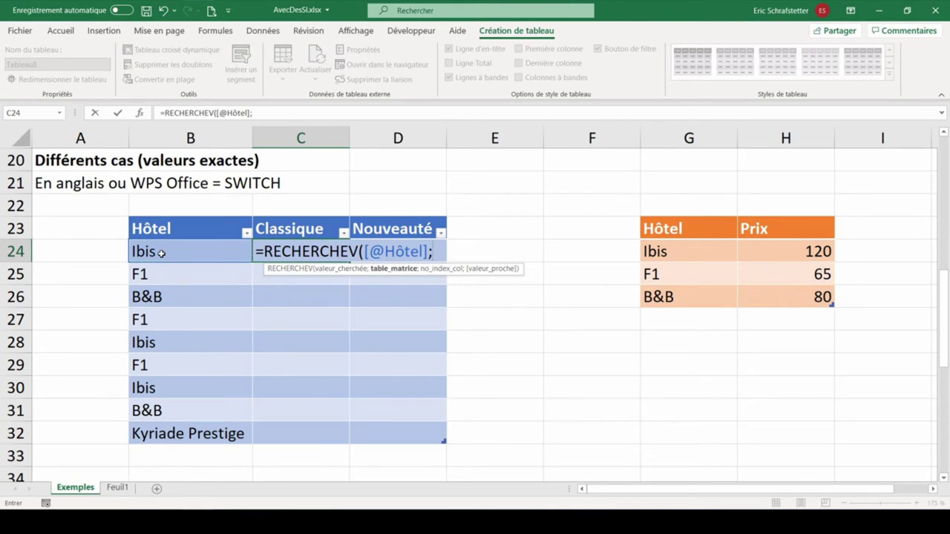
left_click_drag(698, 251, 824, 298)
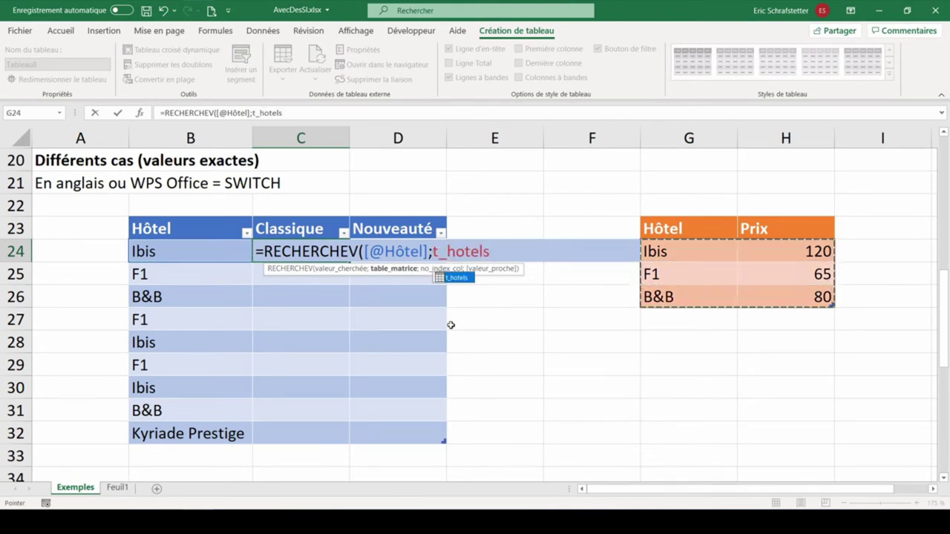
type(";2;")
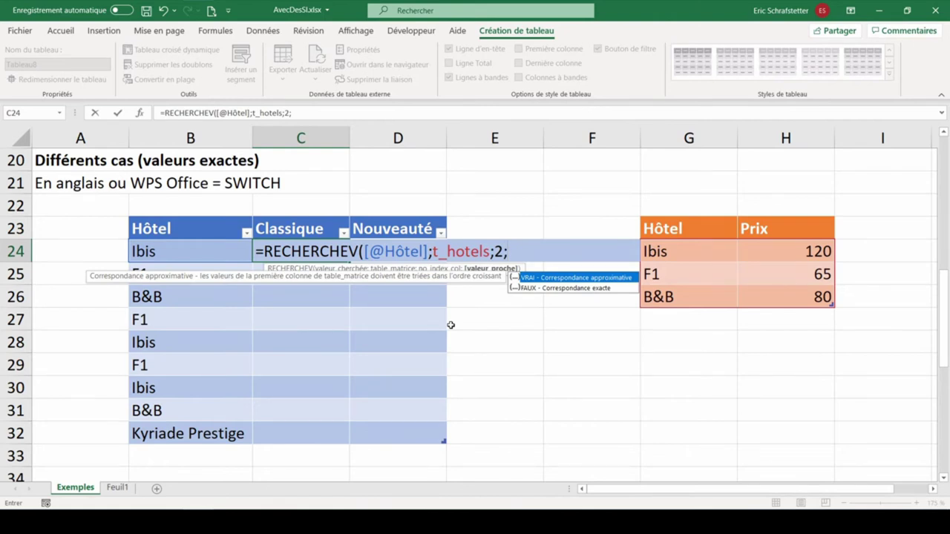
type("FAUX)")
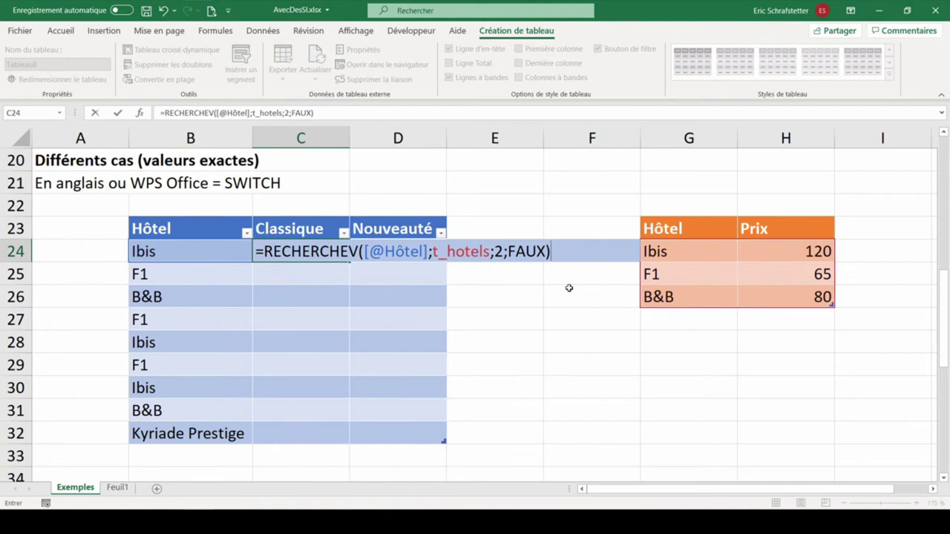
key("Return")
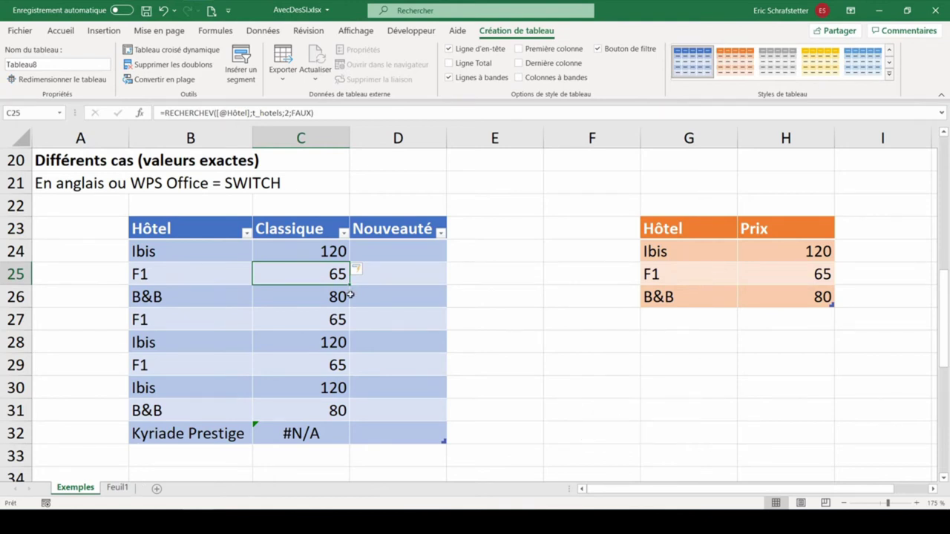
- Wrap the C24 price lookup in SIERREUR with fallback "Inconnu" and check Kyriade Prestige's result
left_click(311, 249)
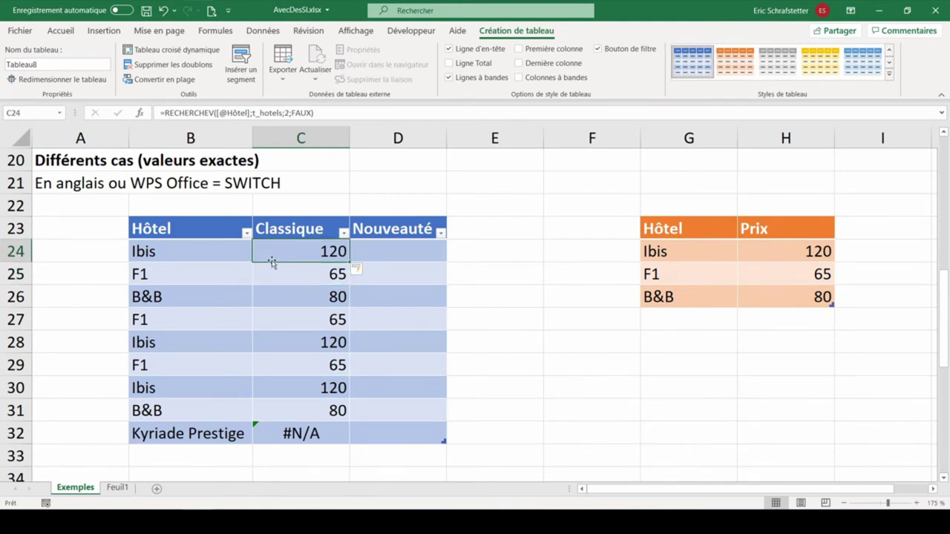
left_click(167, 113)
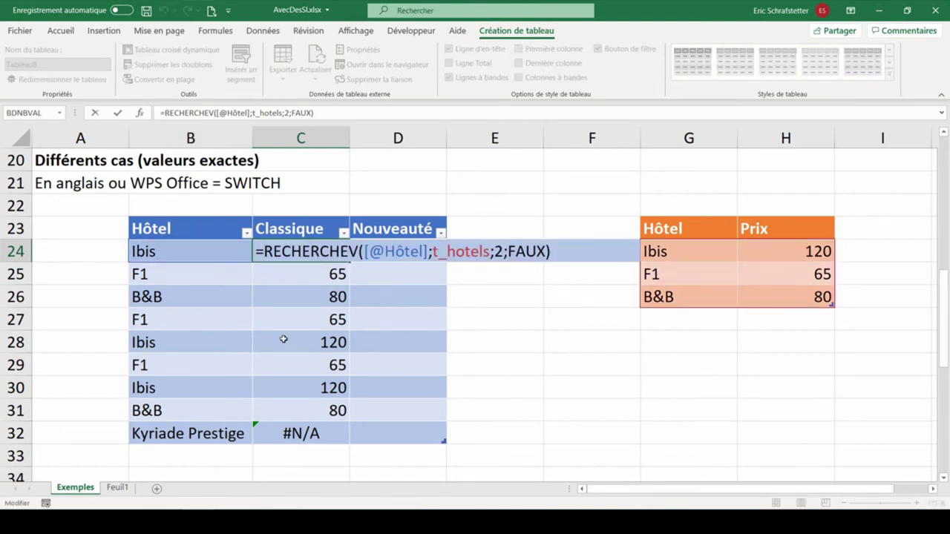
type("sierre")
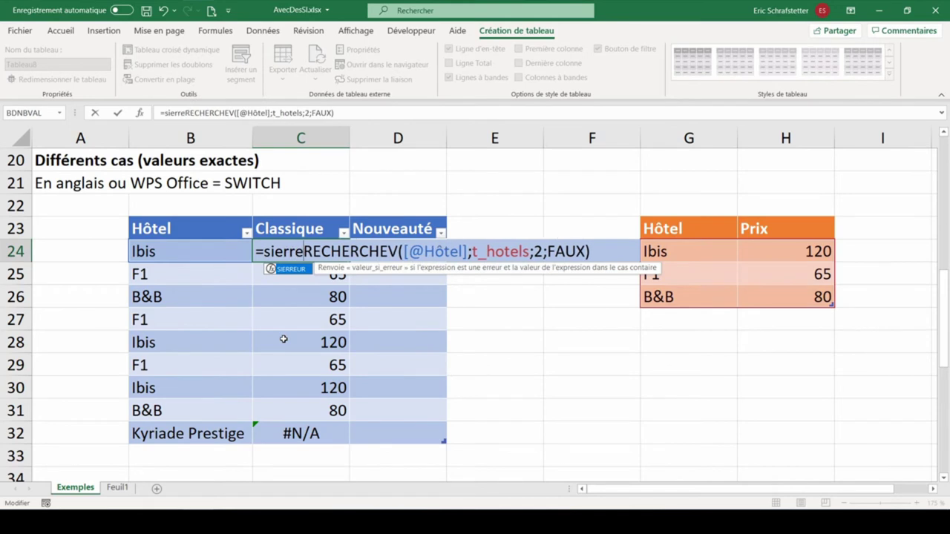
key("Tab")
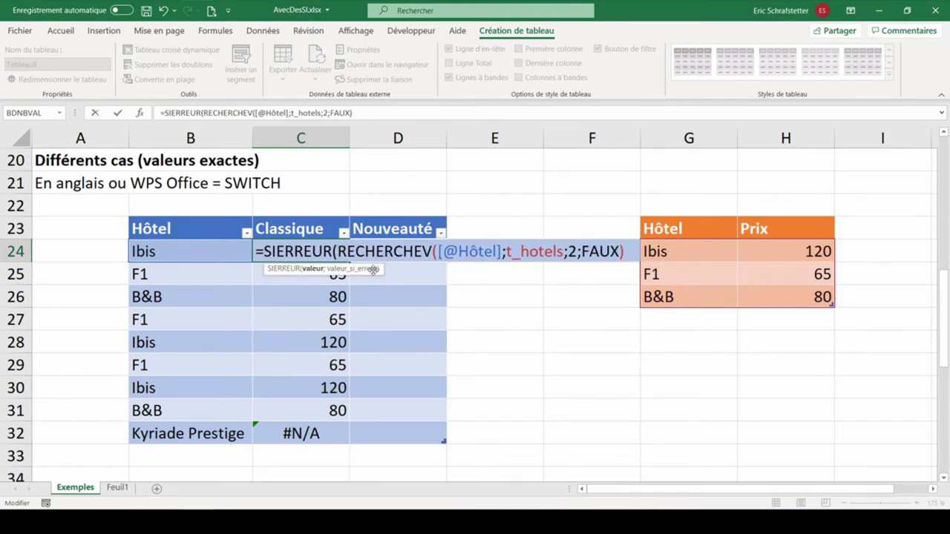
left_click(626, 252)
type(";")
type("\"Inco")
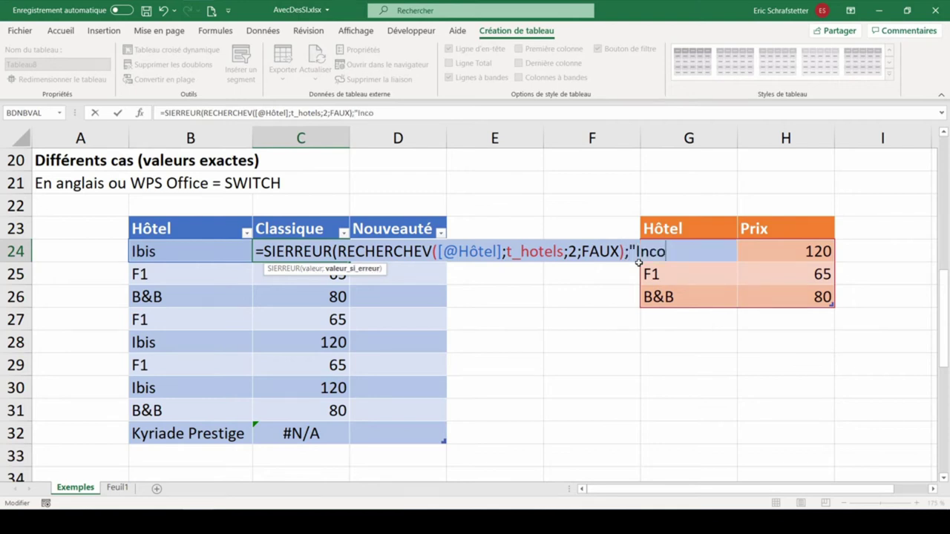
type("nnu\")")
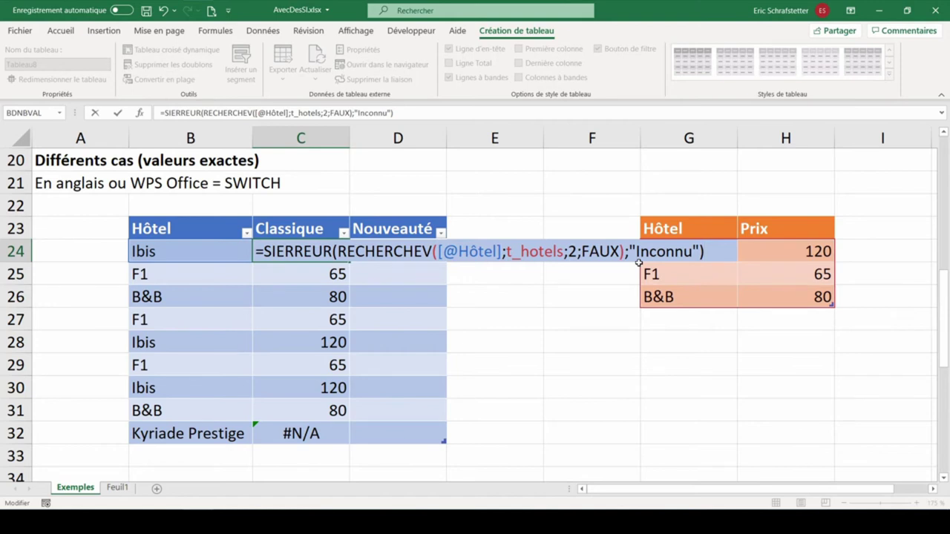
key("Return")
left_click(307, 441)
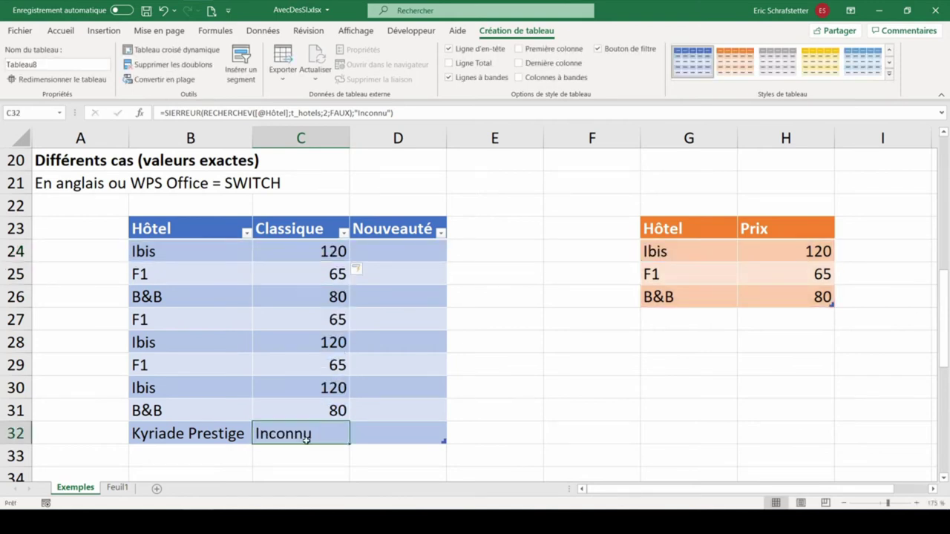
left_click(401, 254)
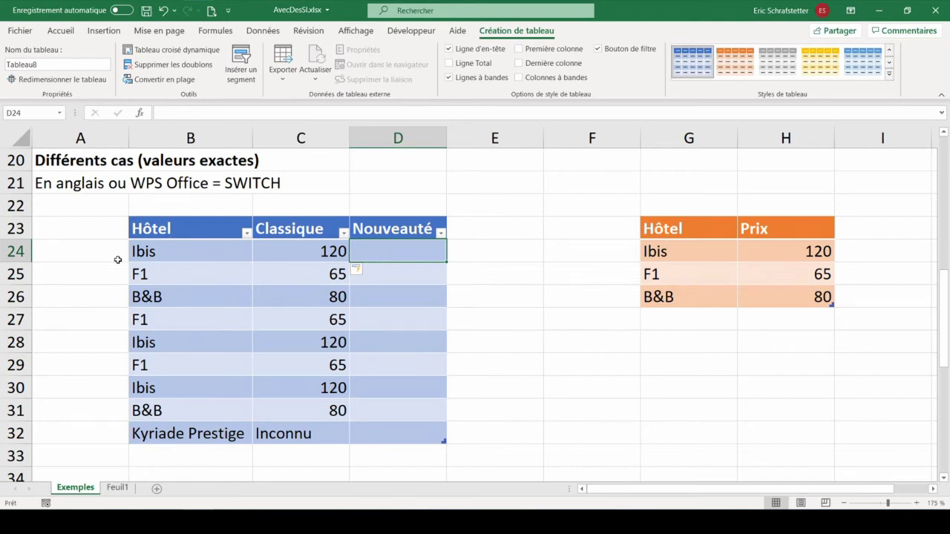
type("=si.mul")
key("Tab")
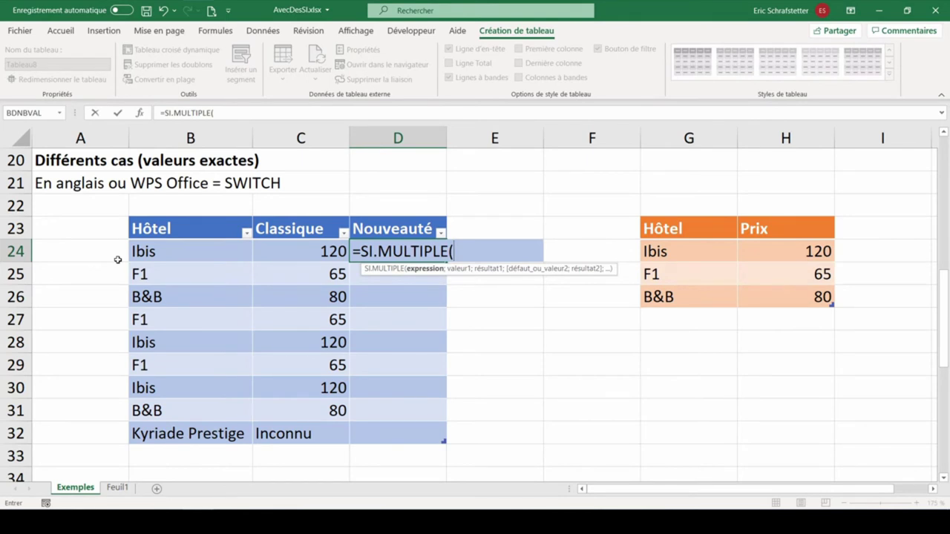
left_click(172, 255)
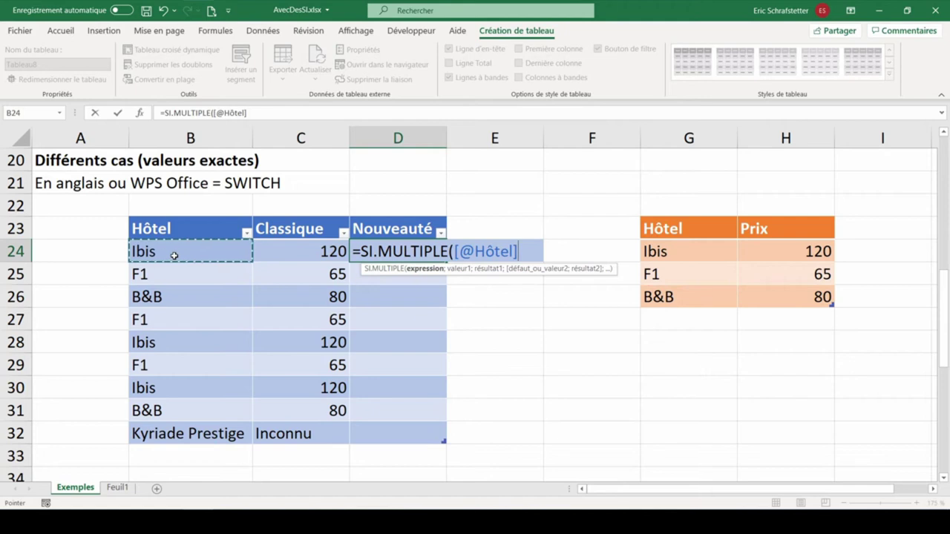
type(";")
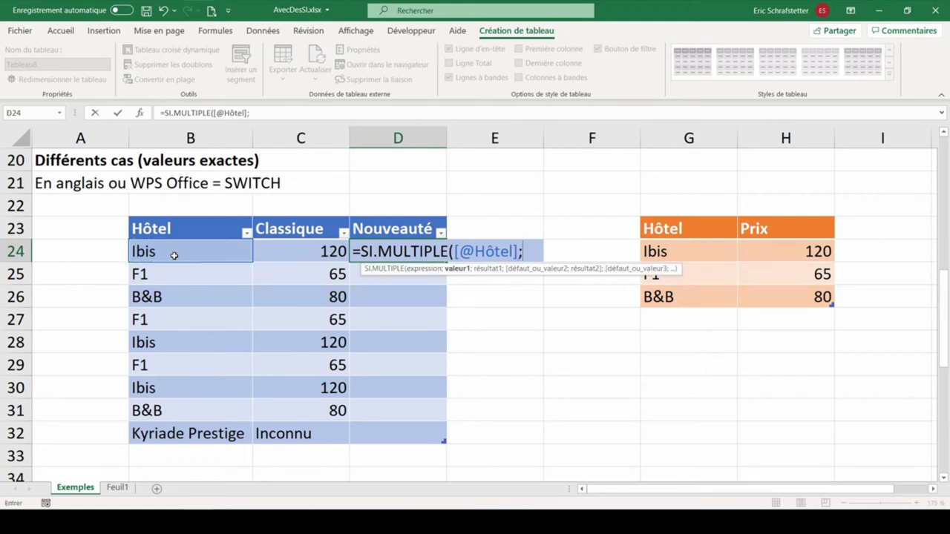
type("\"Ibis")
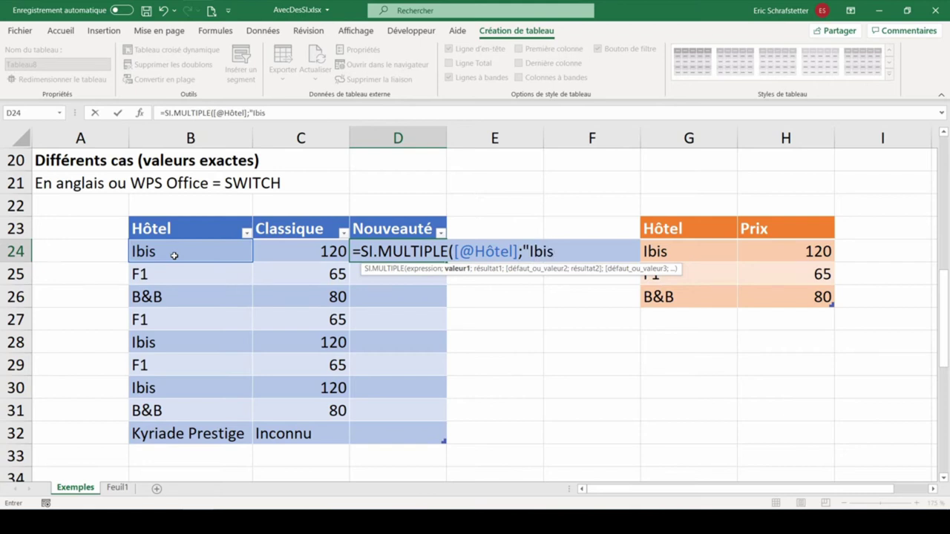
type("\";")
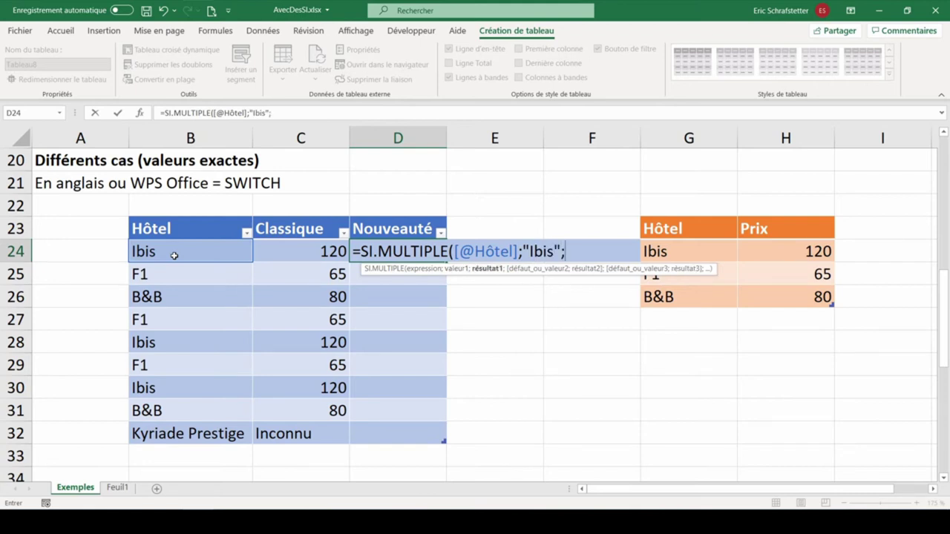
type("120")
type(";\"")
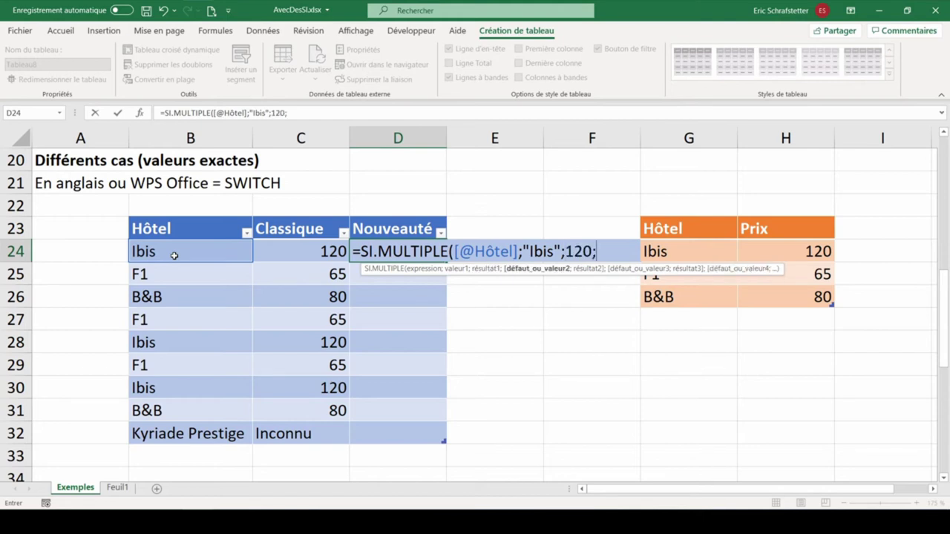
type("F1")
type("\";65")
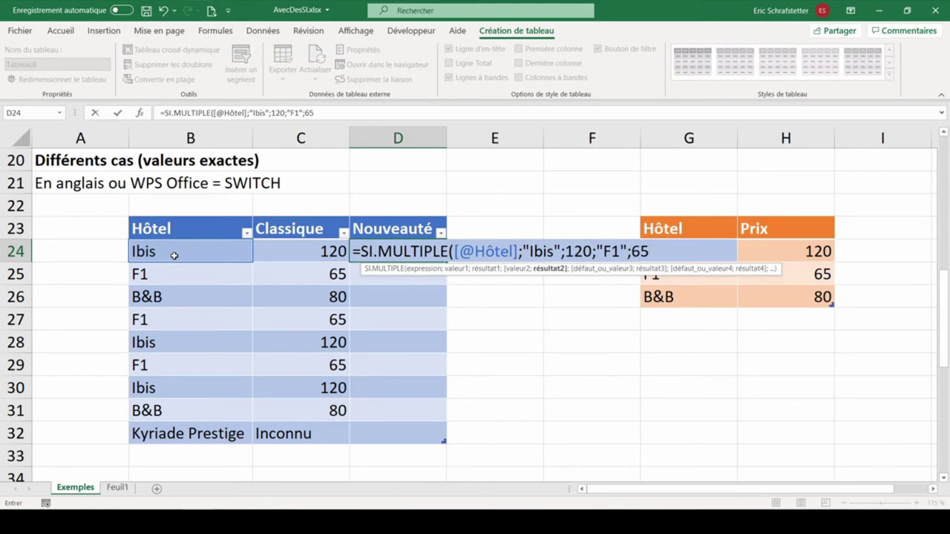
type(";\"B&B\";")
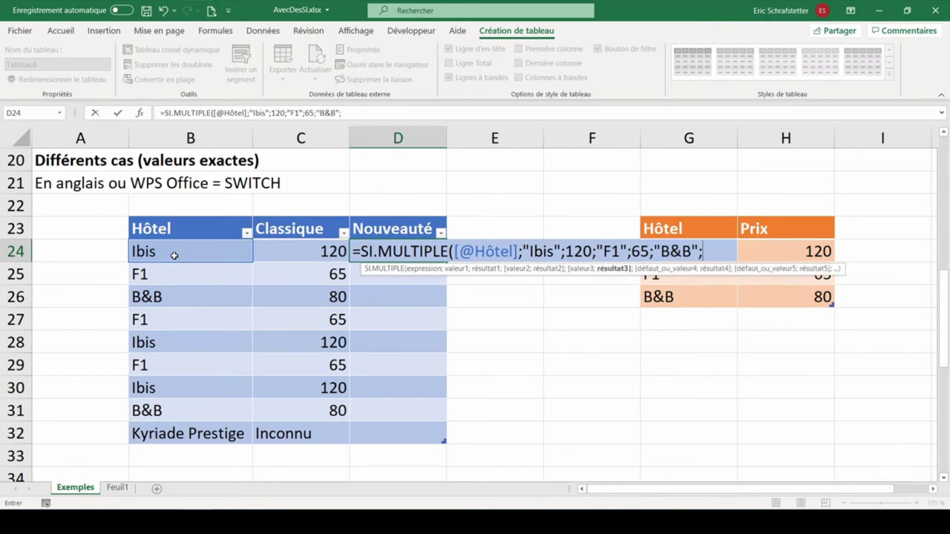
type("80;")
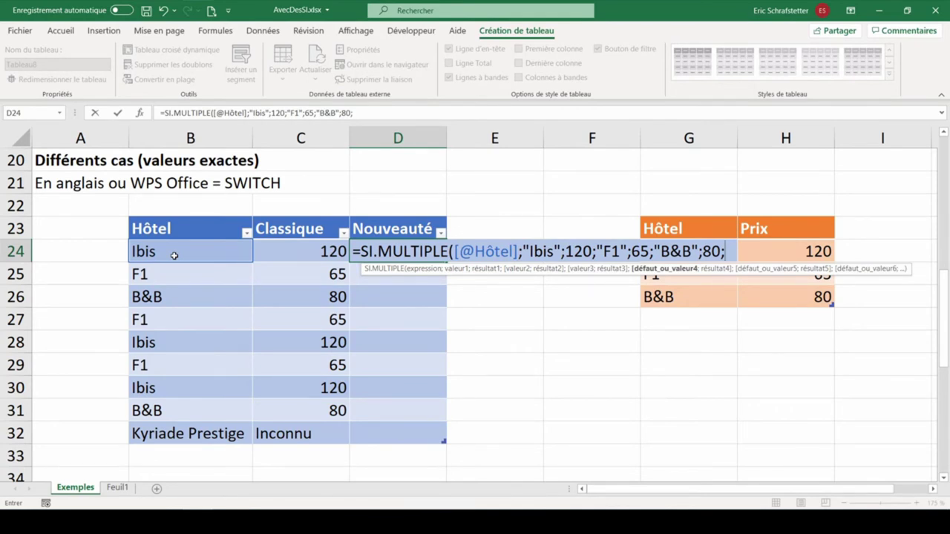
type("\"Inco")
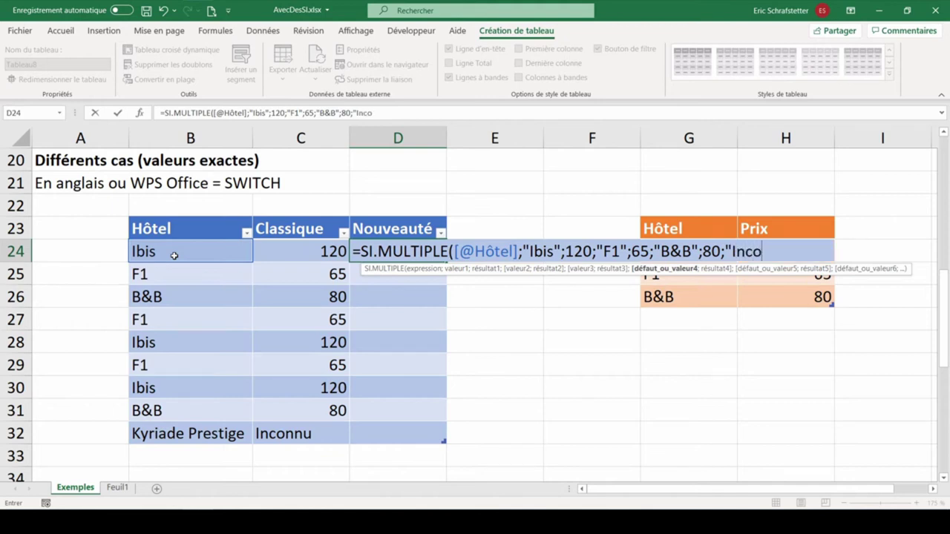
type("nnu\")")
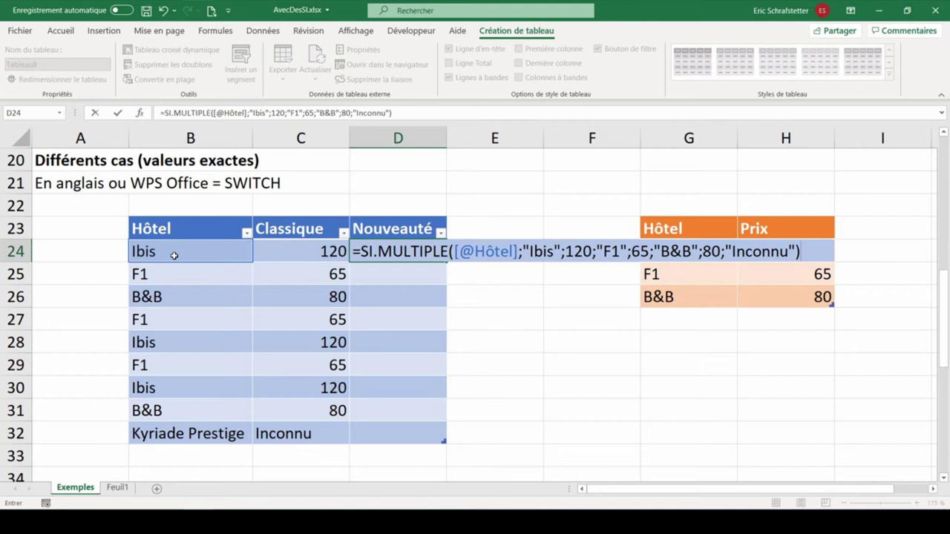
key("Return")
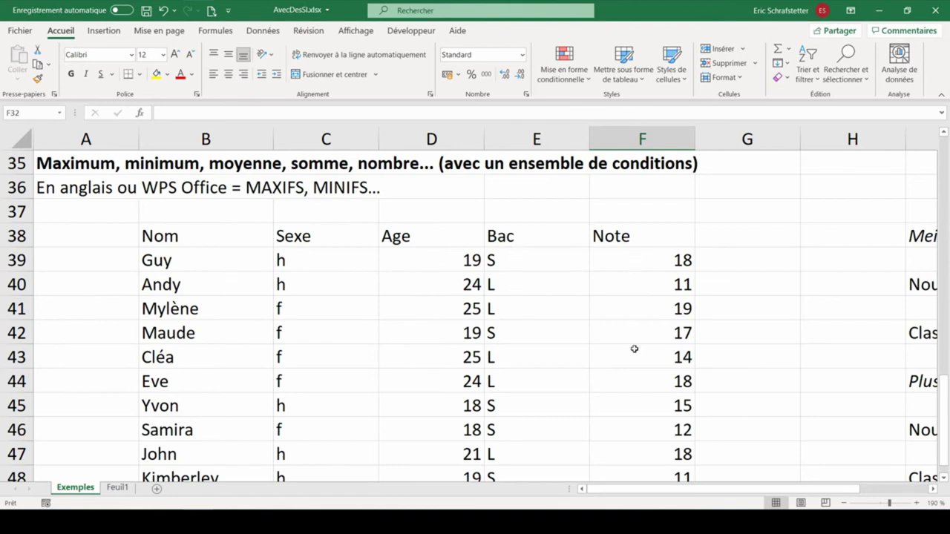
left_click_drag(693, 490, 850, 489)
left_click(487, 409)
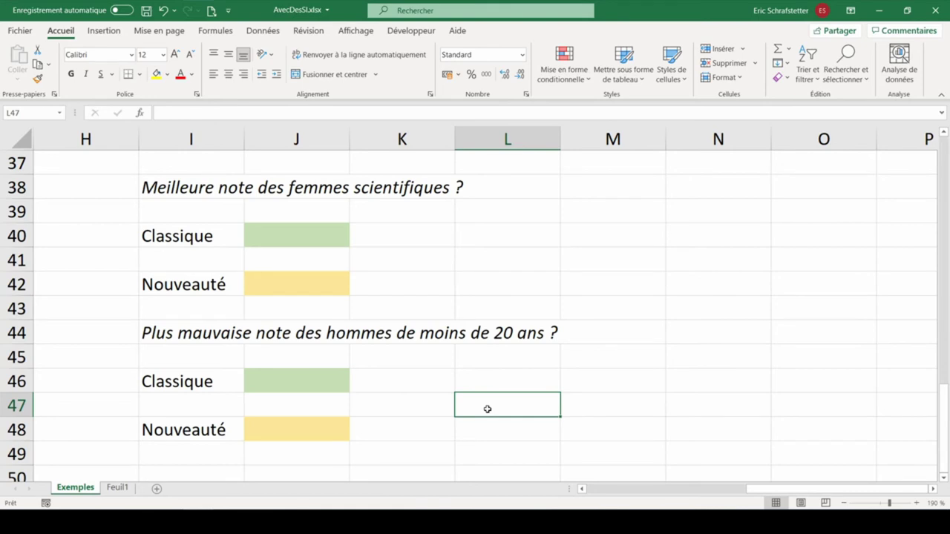
scroll(549, 250, "down", 3, "ctrl")
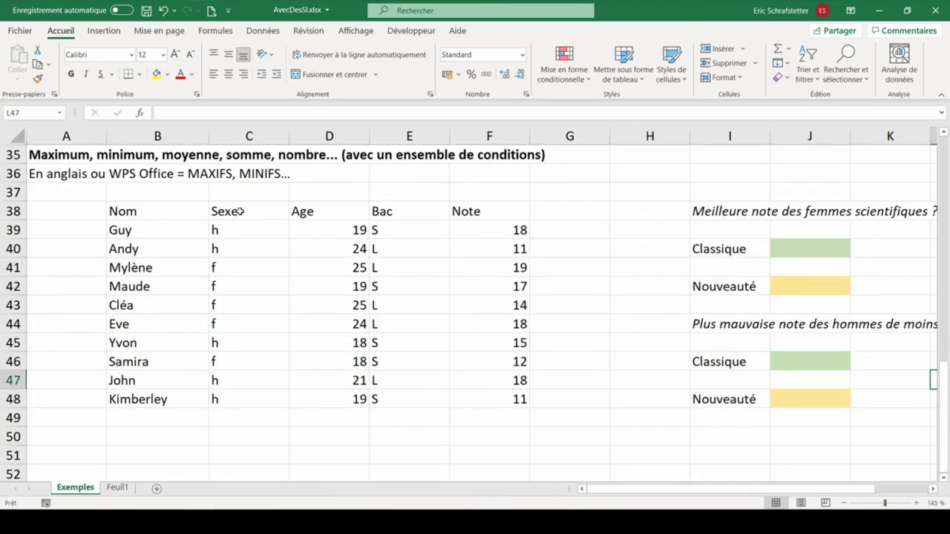
- Copy the Sexe header and value f into M40:M41
left_click(239, 211)
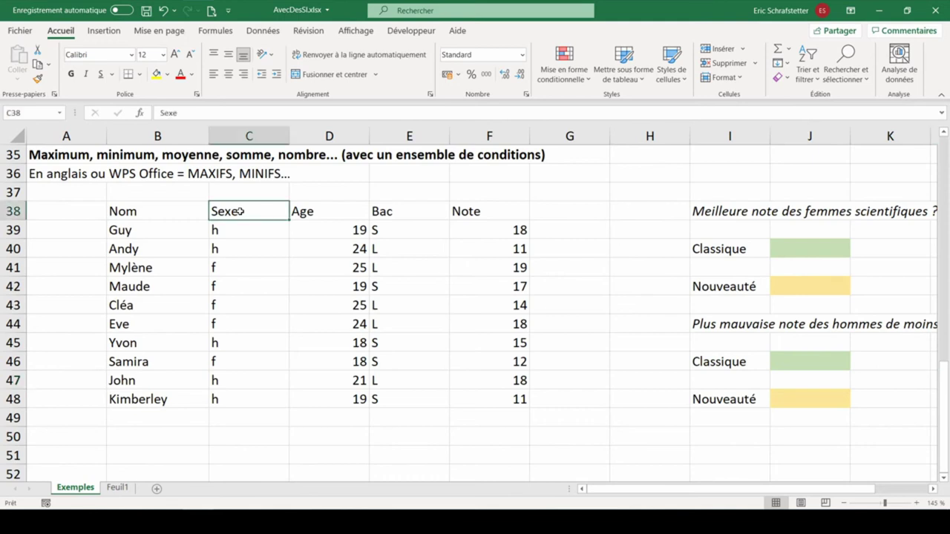
left_click(230, 271, "ctrl")
key("ctrl+c")
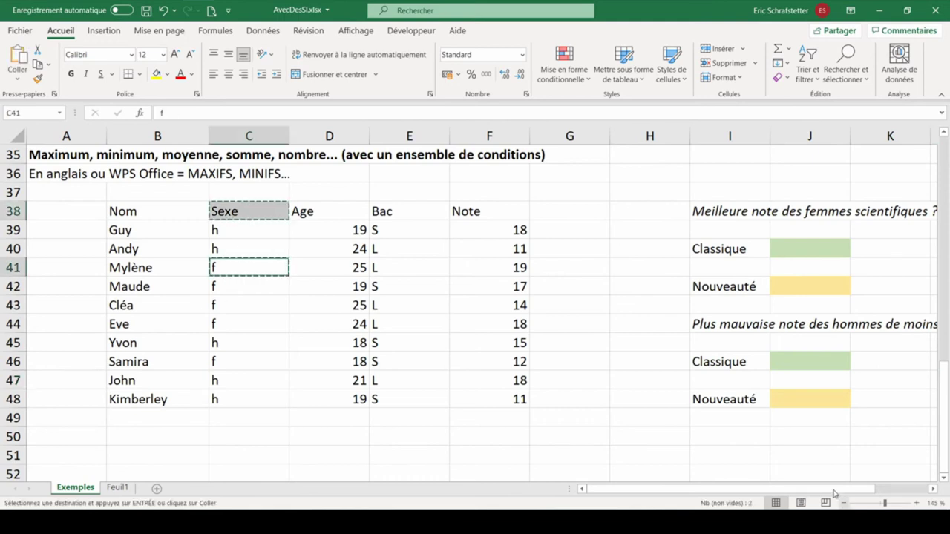
left_click_drag(841, 488, 894, 488)
left_click(867, 249)
key("ctrl+v")
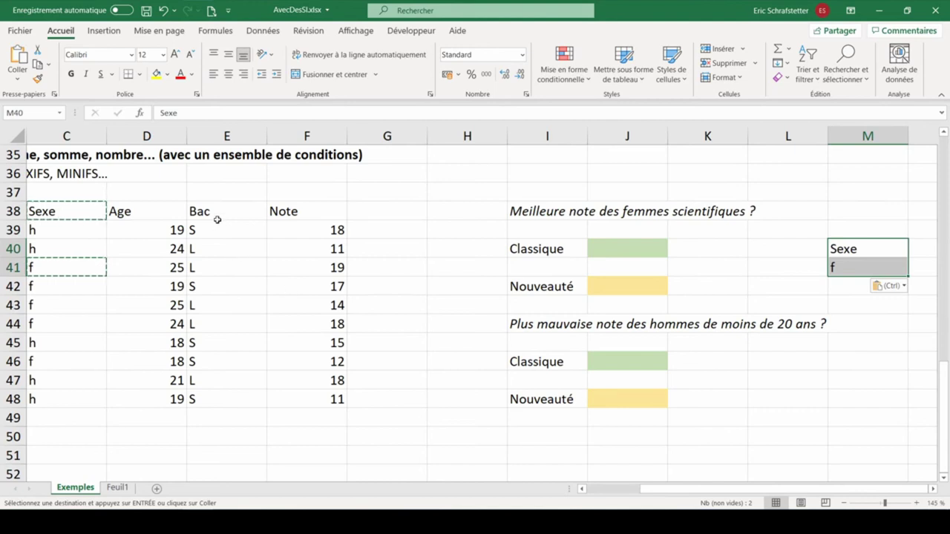
- Copy the Bac header and value S into N40:N41, completing the criteria block
left_click(218, 216)
left_click(220, 231)
key("ctrl+c")
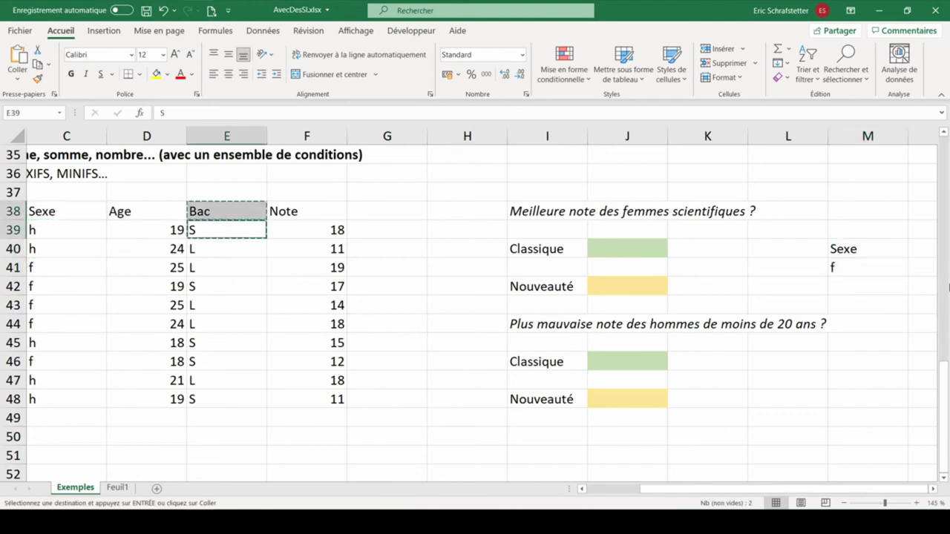
left_click(912, 249)
key("ctrl+v")
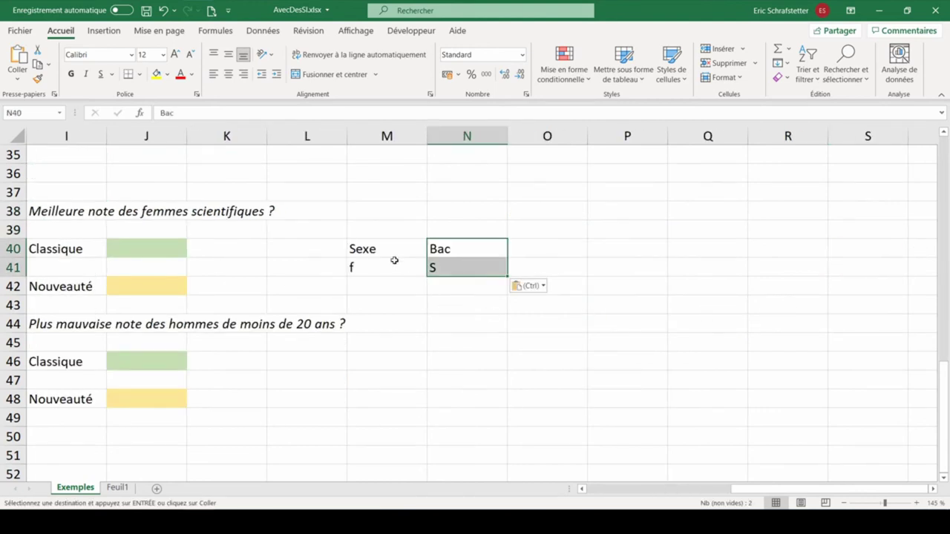
left_click_drag(388, 250, 431, 271)
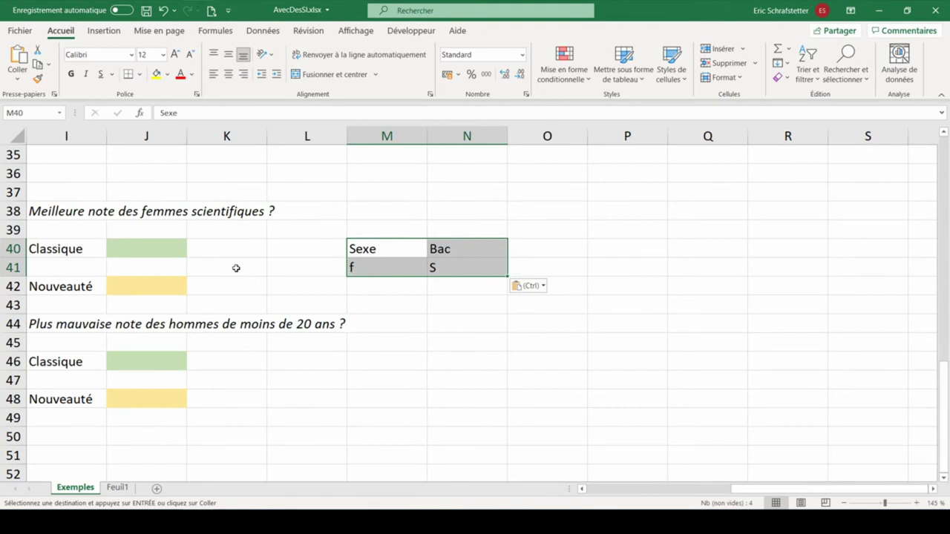
left_click(166, 250)
scroll(439, 402, "left", 4)
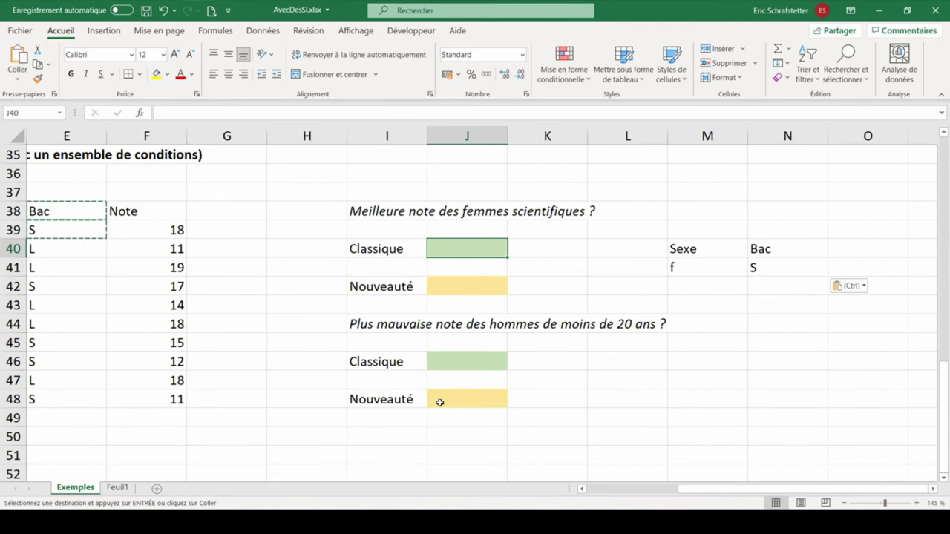
- Enter =BDMAX(B38:F48;F38;M40:N41) in J40, returning 17 as the best female science grade
type("=bd")
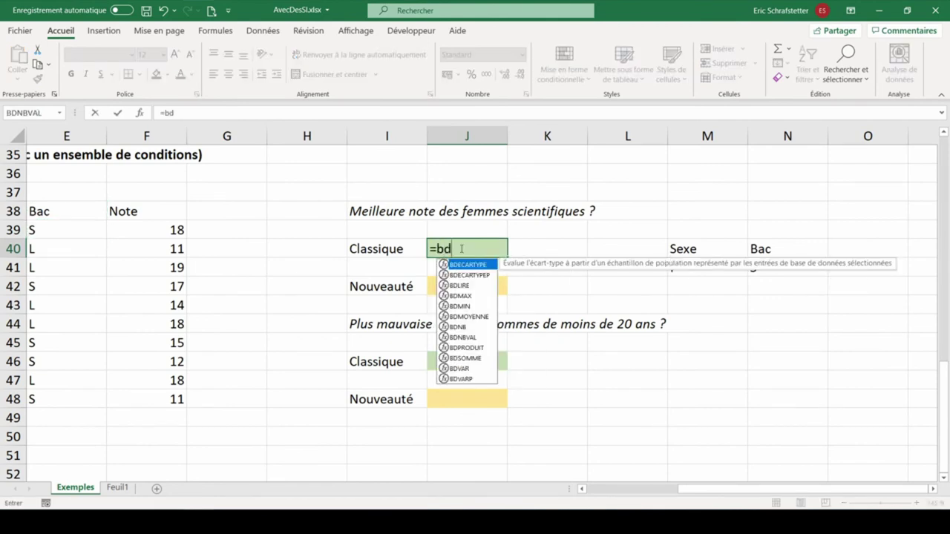
type("max(")
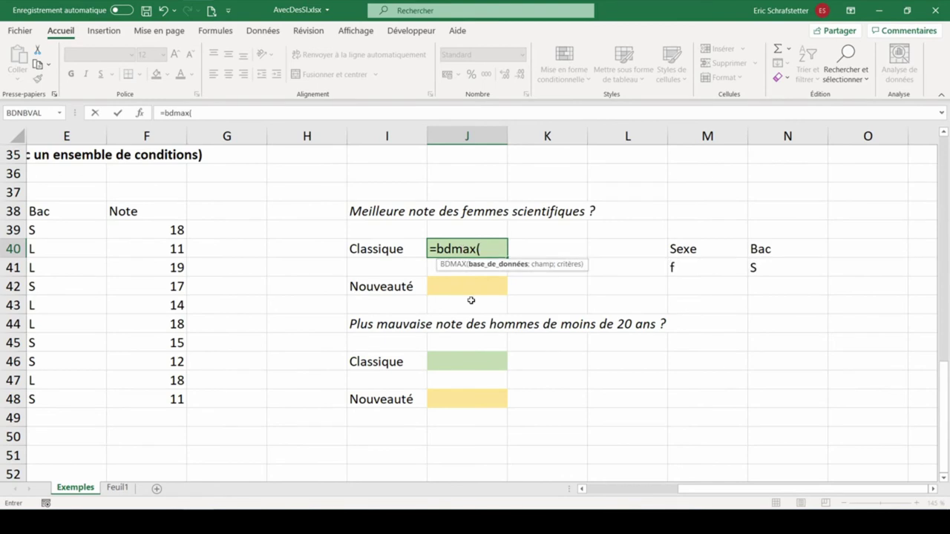
left_click_drag(715, 493, 616, 493)
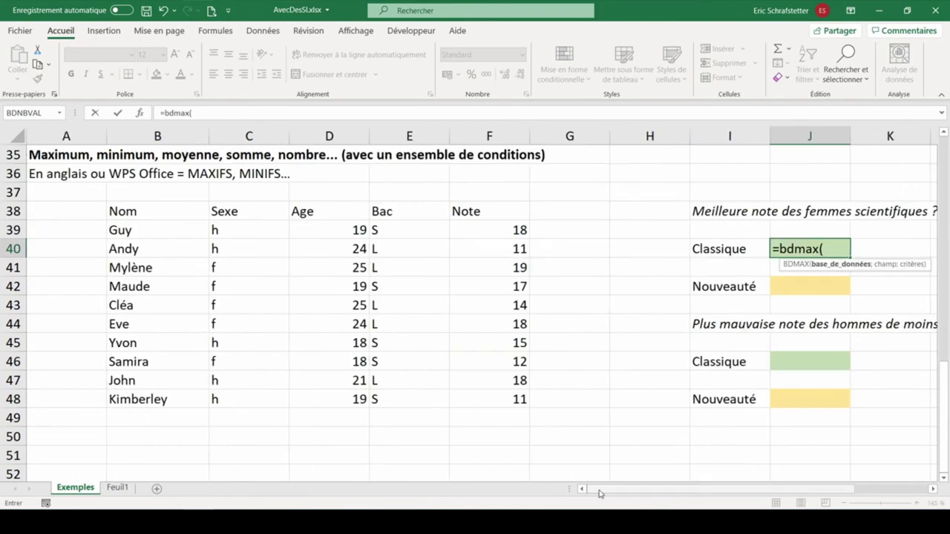
mouse_move(144, 214)
left_mouse_down()
mouse_move(508, 412)
mouse_move(507, 401)
left_mouse_up()
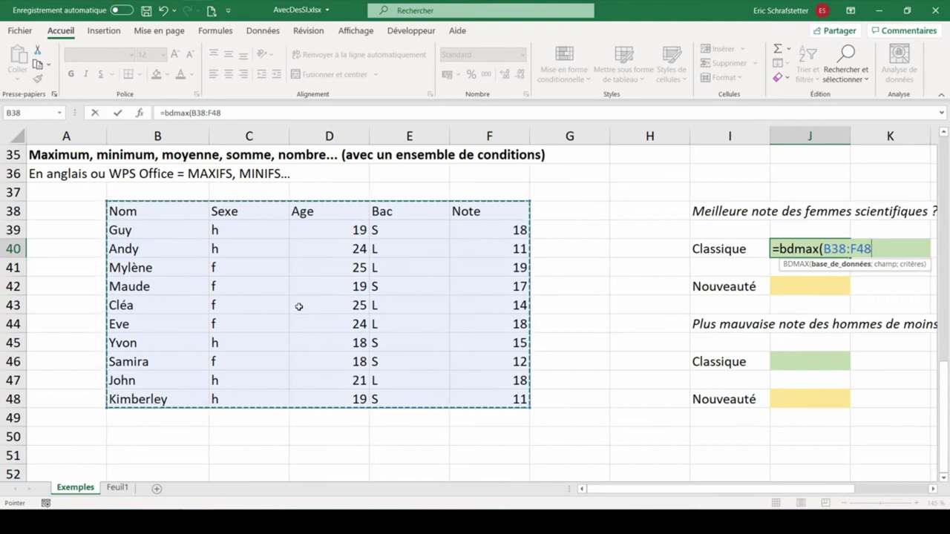
type(";")
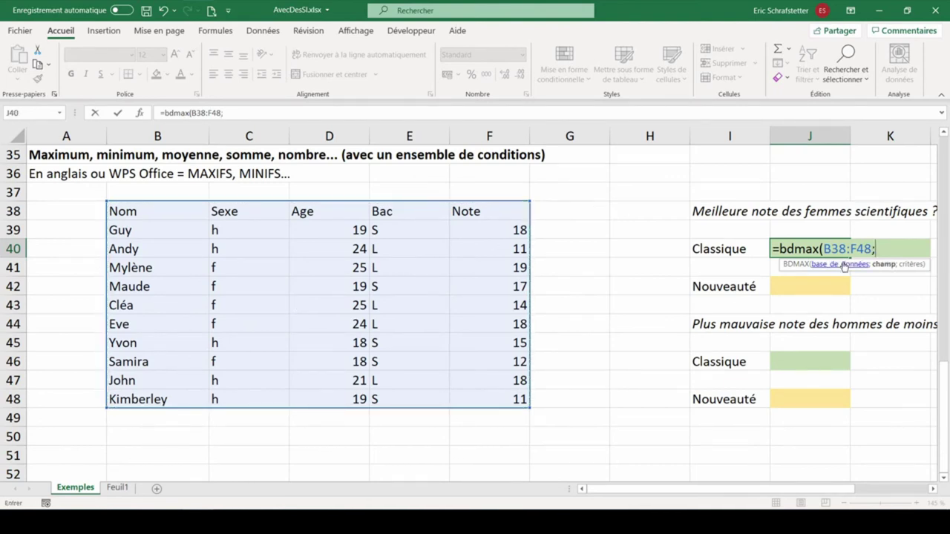
left_click(486, 212)
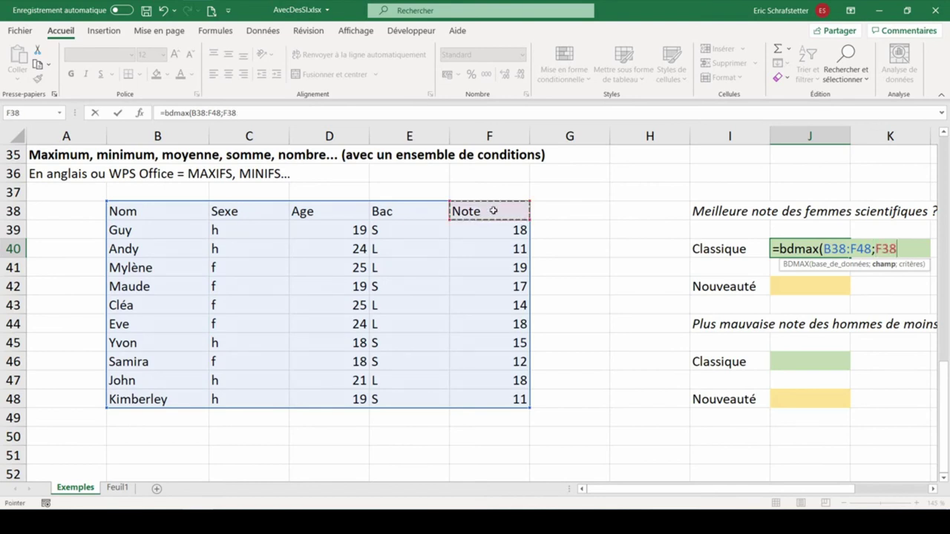
type(";")
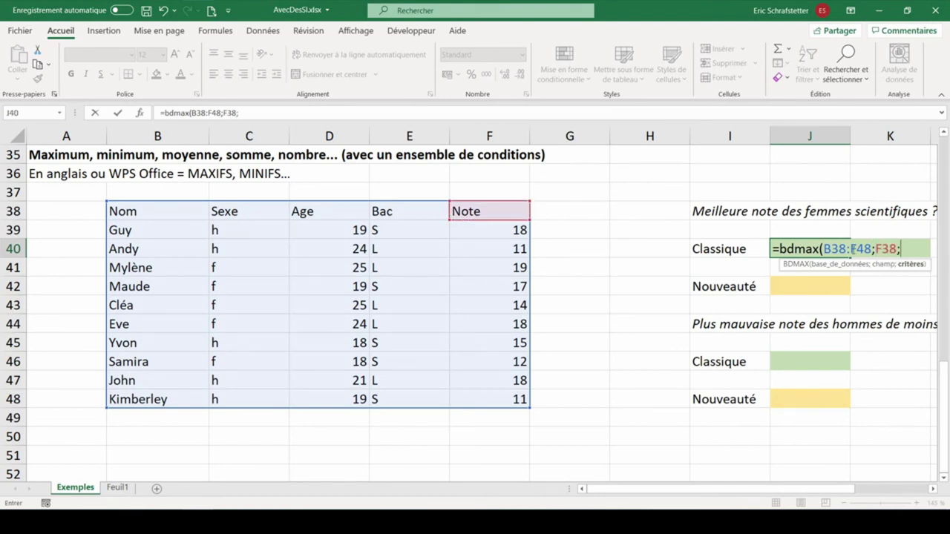
left_click_drag(794, 490, 867, 490)
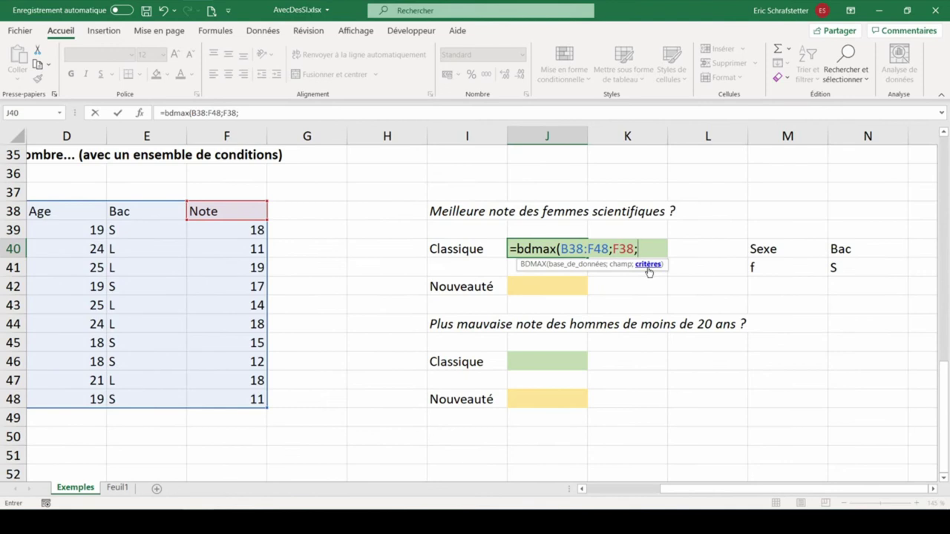
left_click_drag(764, 249, 846, 267)
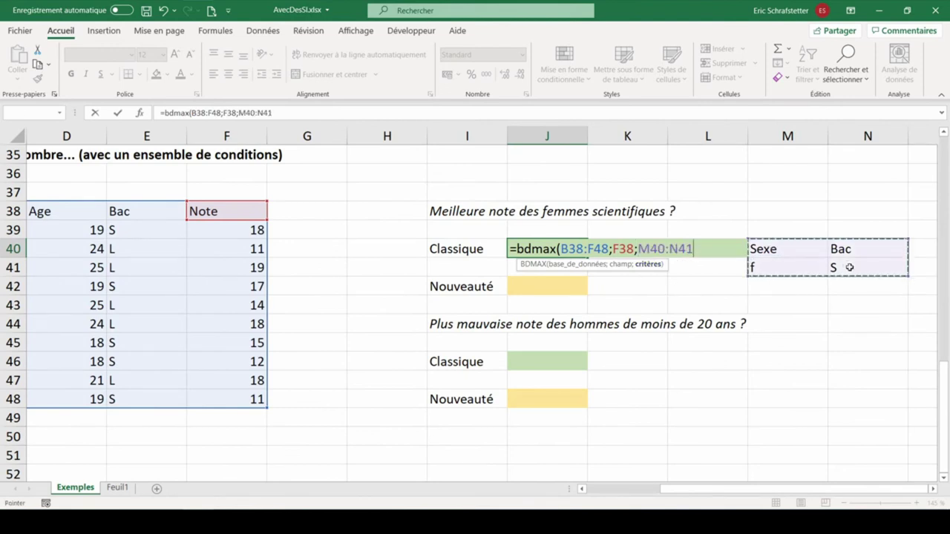
type(")")
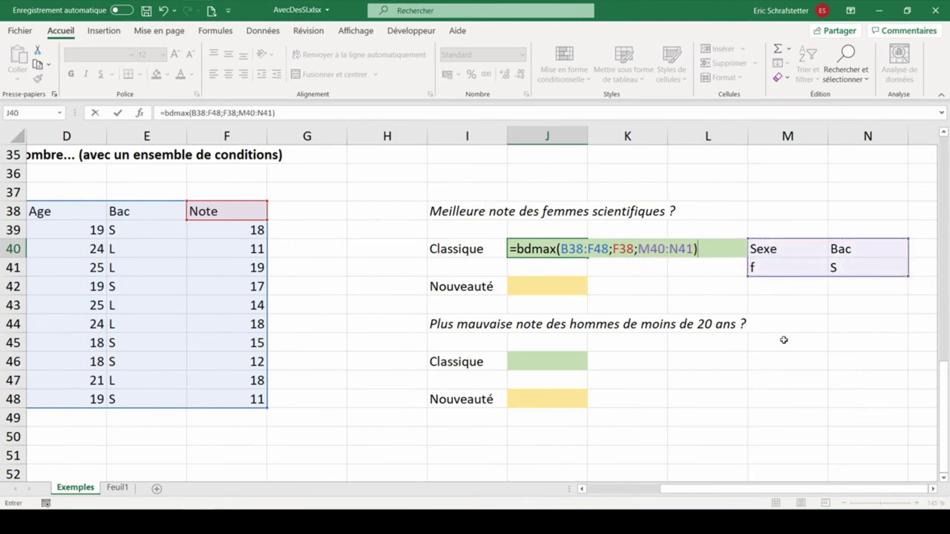
key("Return")
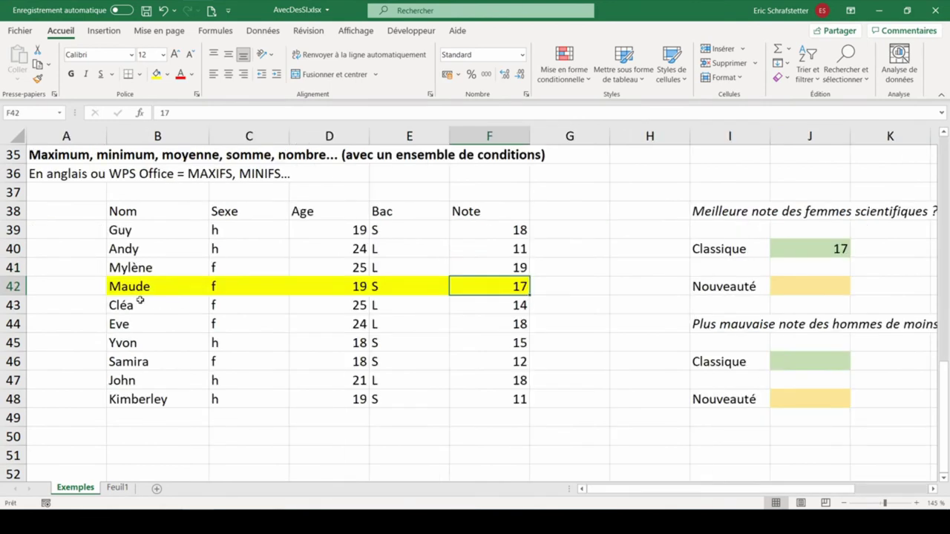
- Enter =MAX.SI.ENS(F39:F48;C39:C48;"f";E39:E48;"S") in J42, also returning 17
left_click(814, 289)
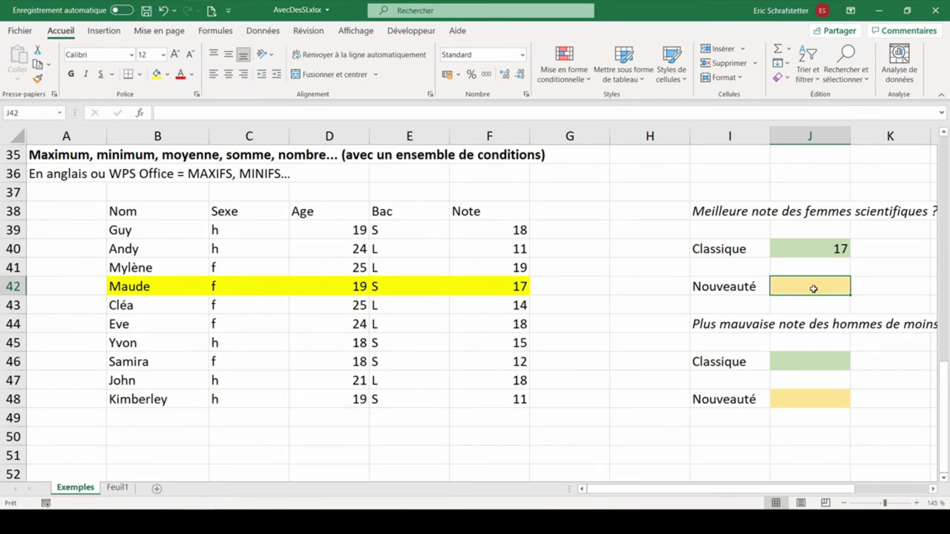
type("=MAX.SI.ENS(")
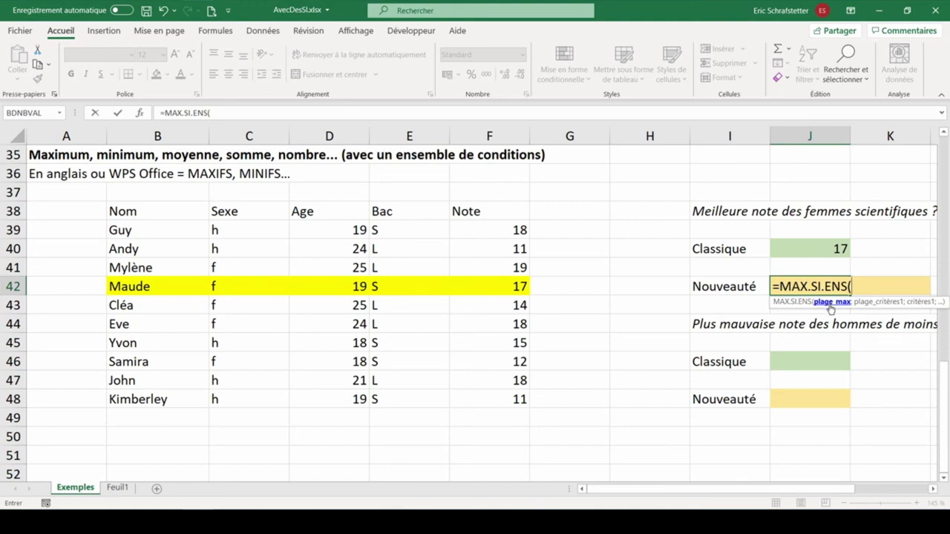
left_click_drag(490, 230, 491, 401)
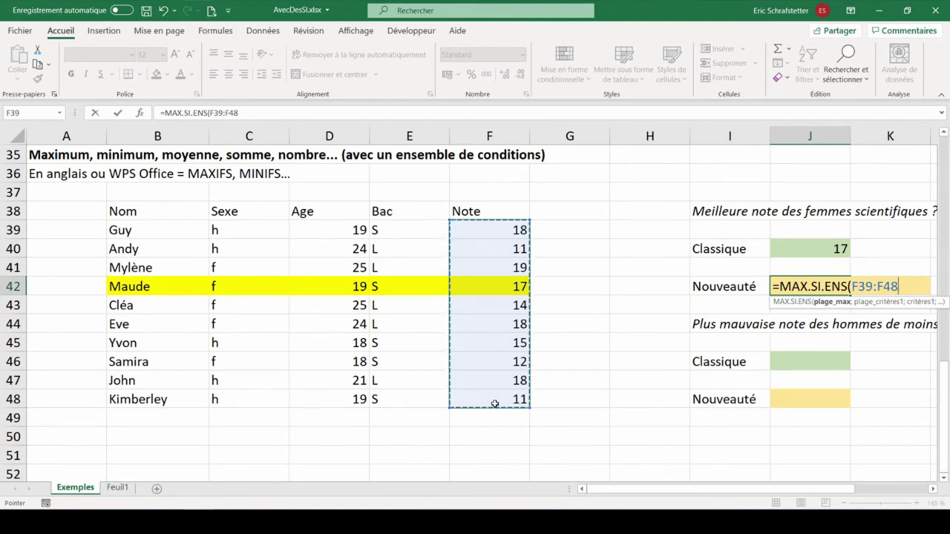
type(";")
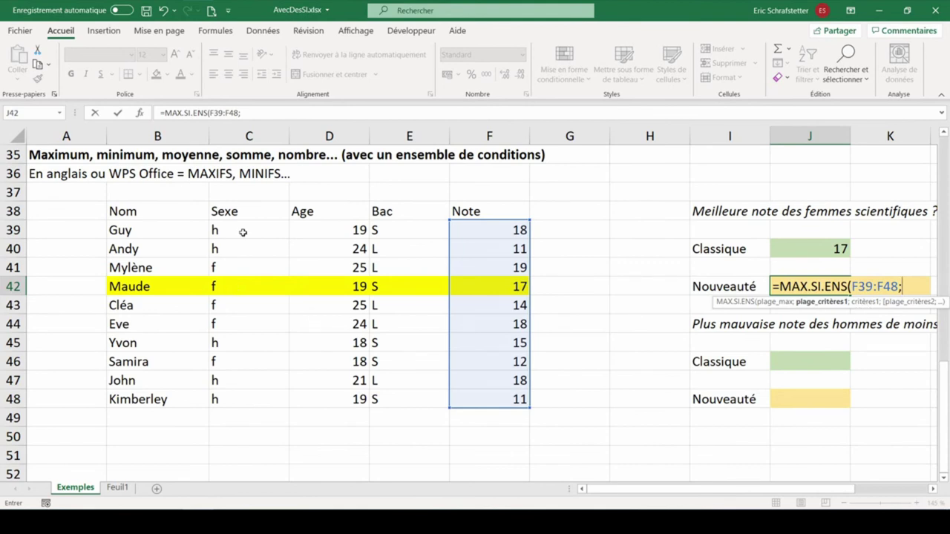
left_click_drag(243, 230, 236, 393)
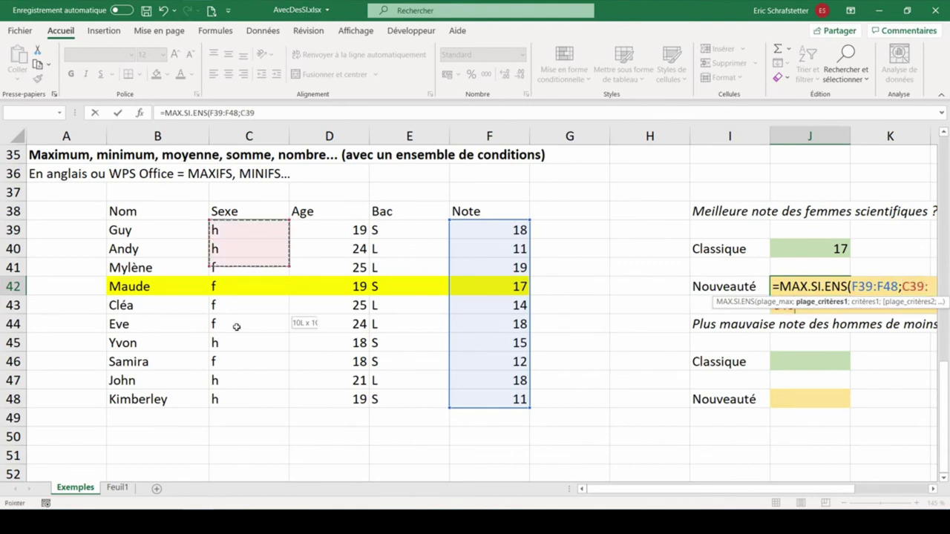
type(":C48;")
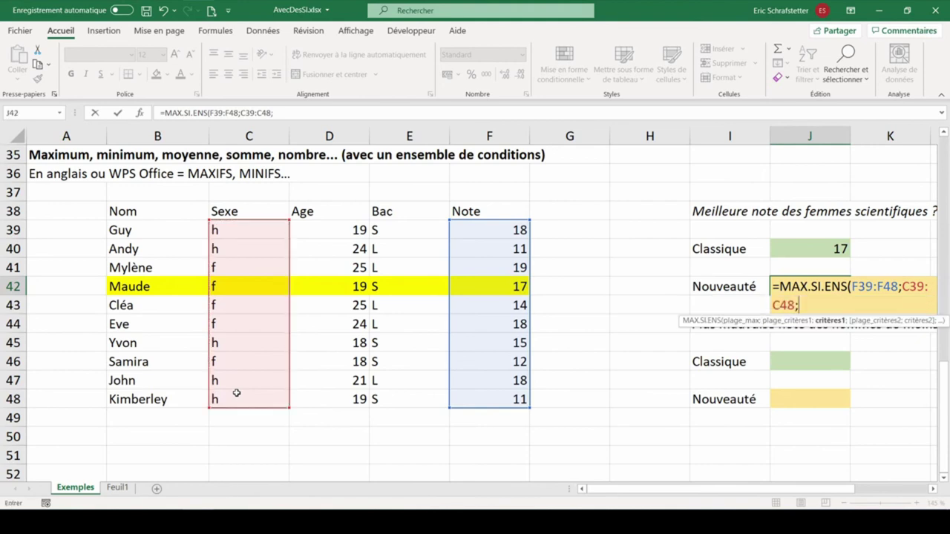
type("\"f\"")
type(";")
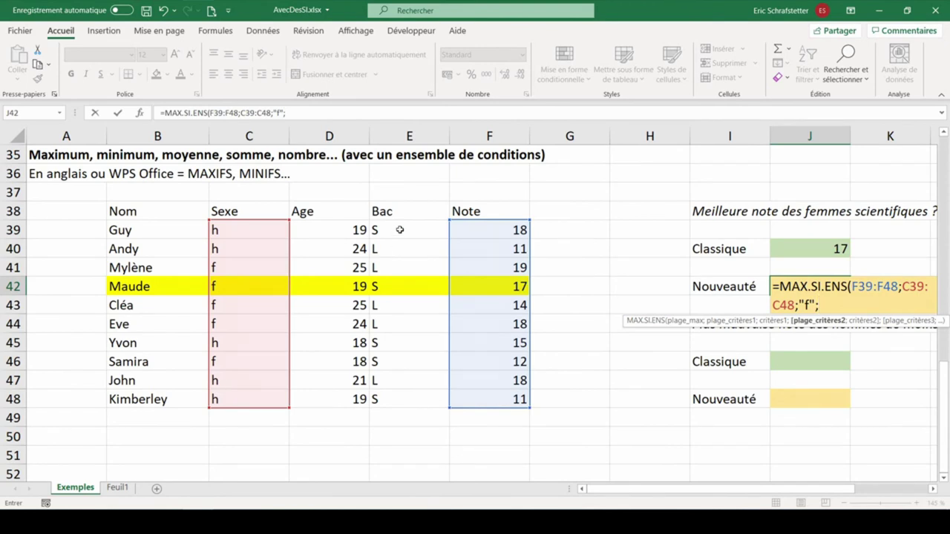
left_click_drag(397, 230, 393, 400)
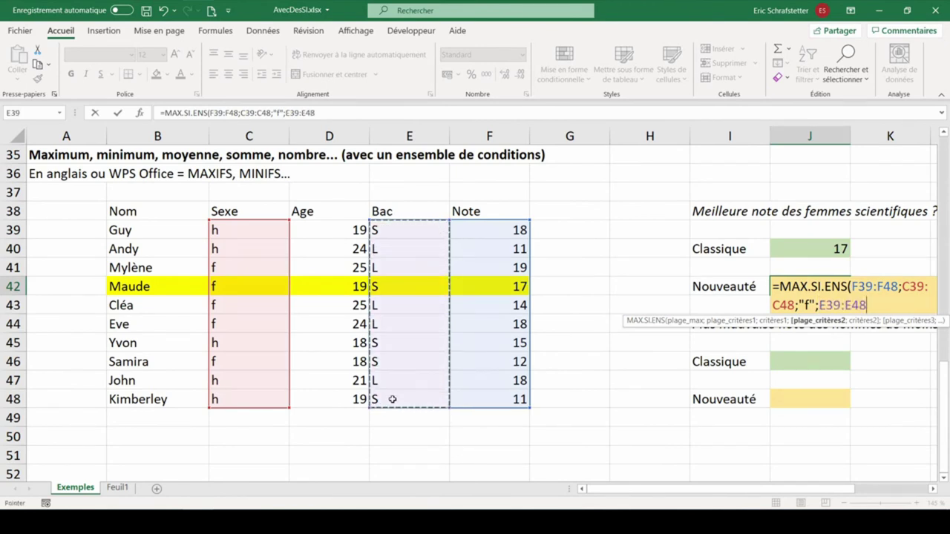
type(";\"S\"")
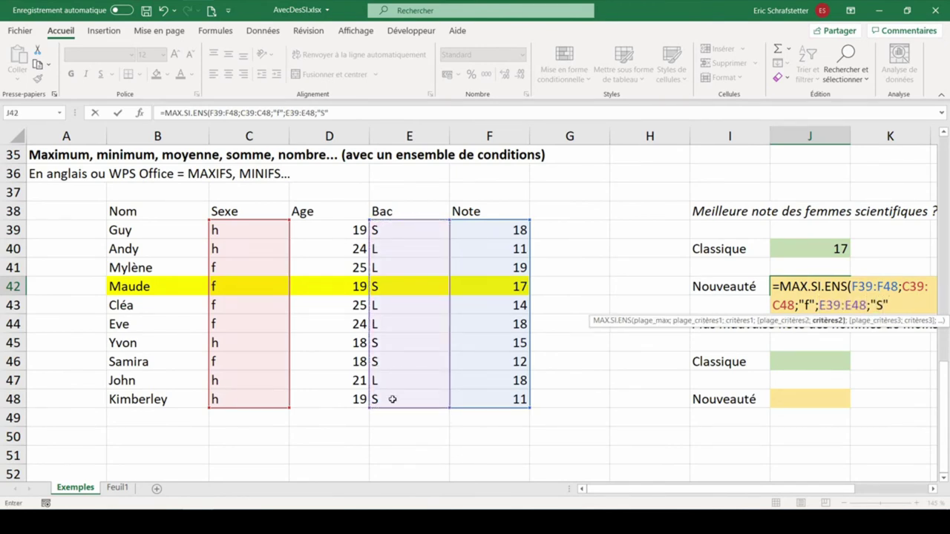
type(")")
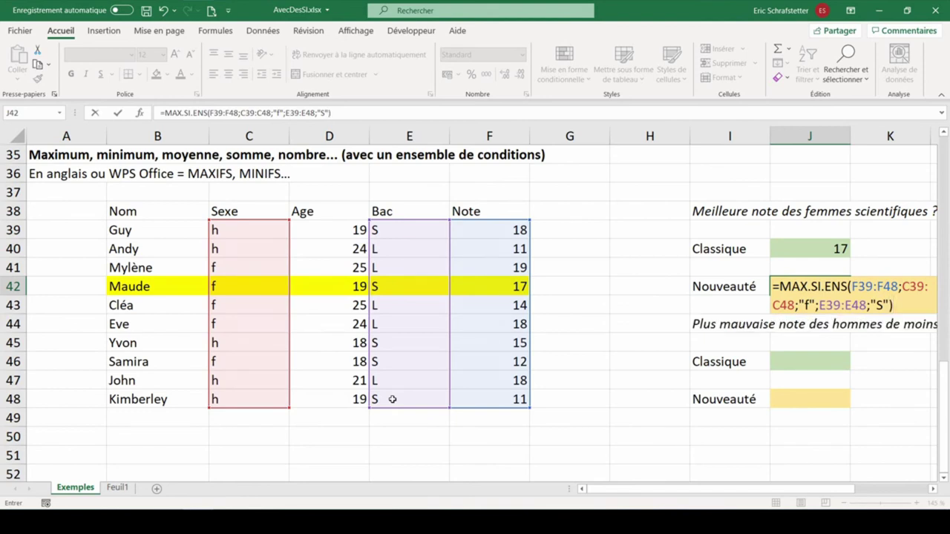
key("Return")
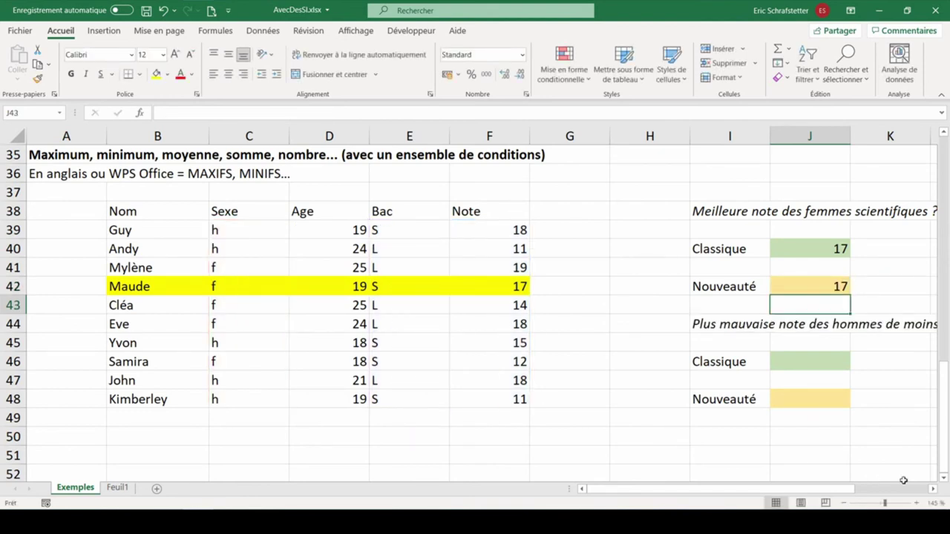
- Change the Sexe criterion in M41 to h, so J40 now shows 18
left_click(934, 493)
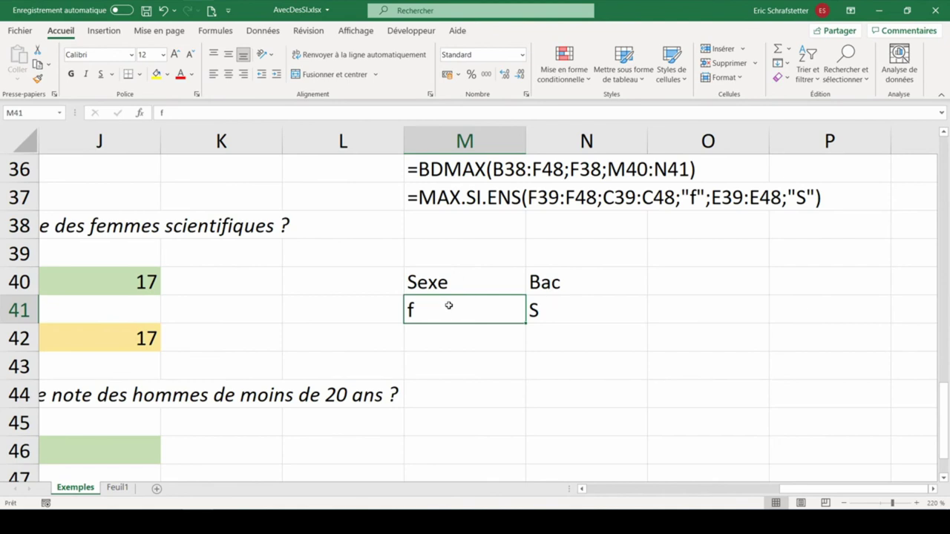
type("h")
key("Return")
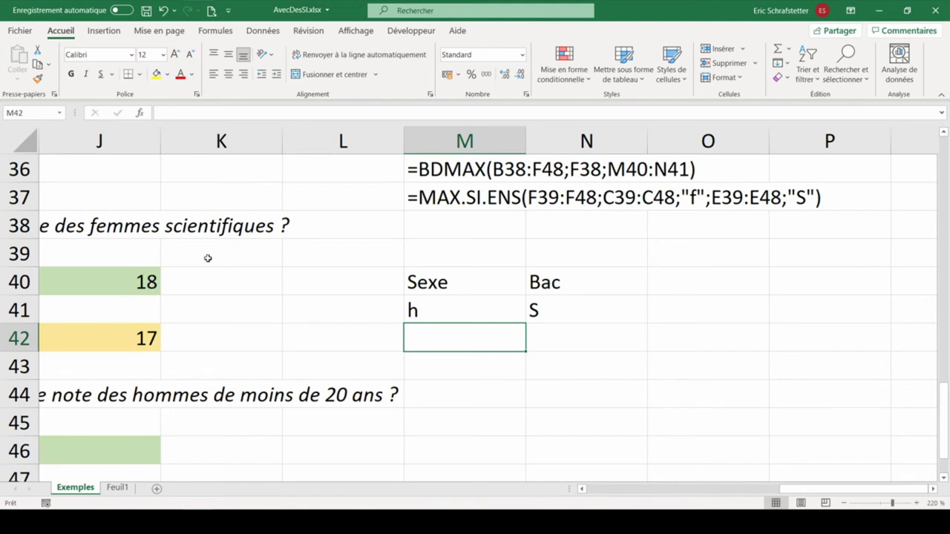
key("Up")
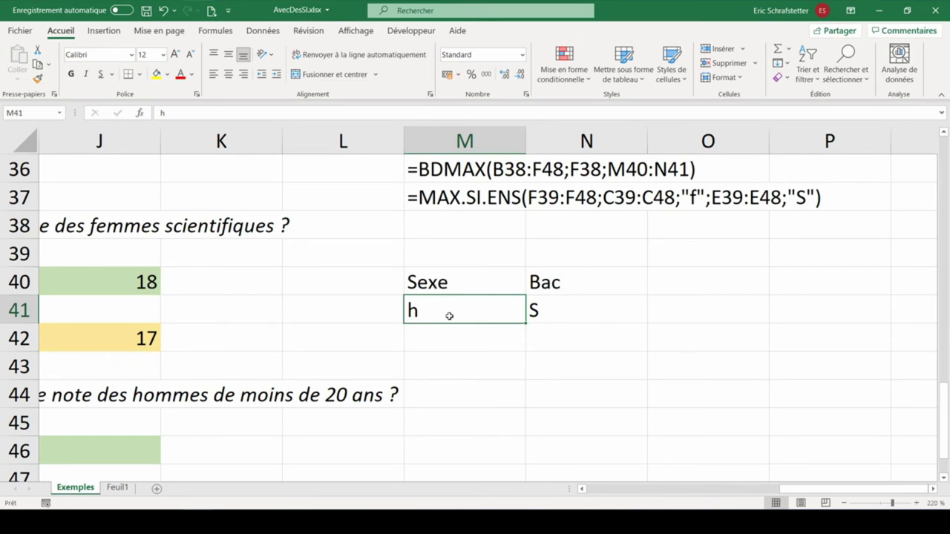
- Edit J42's MAX.SI.ENS to take its criteria from cells M41 and N41 instead of "f" and "S"
double_click(126, 339)
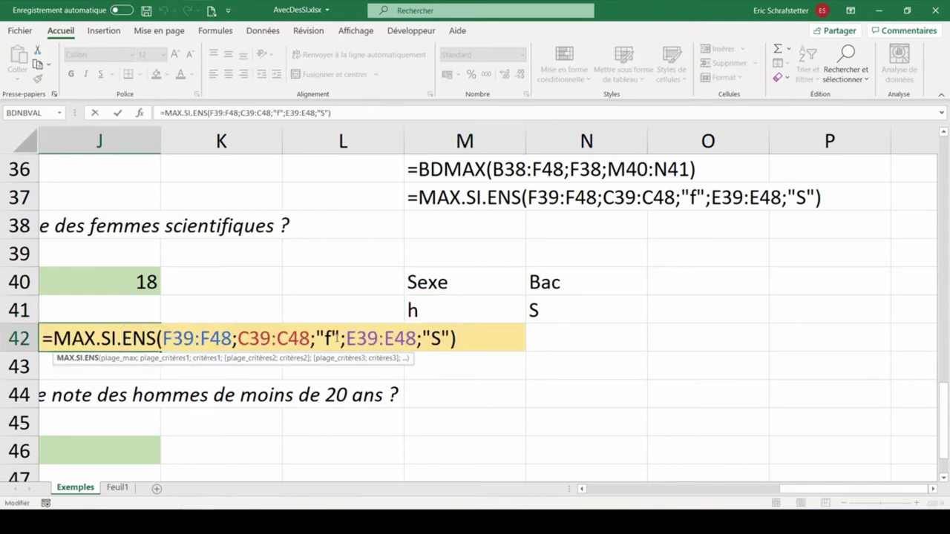
left_click(338, 338)
key("BackSpace")
key("BackSpace")
key("BackSpace")
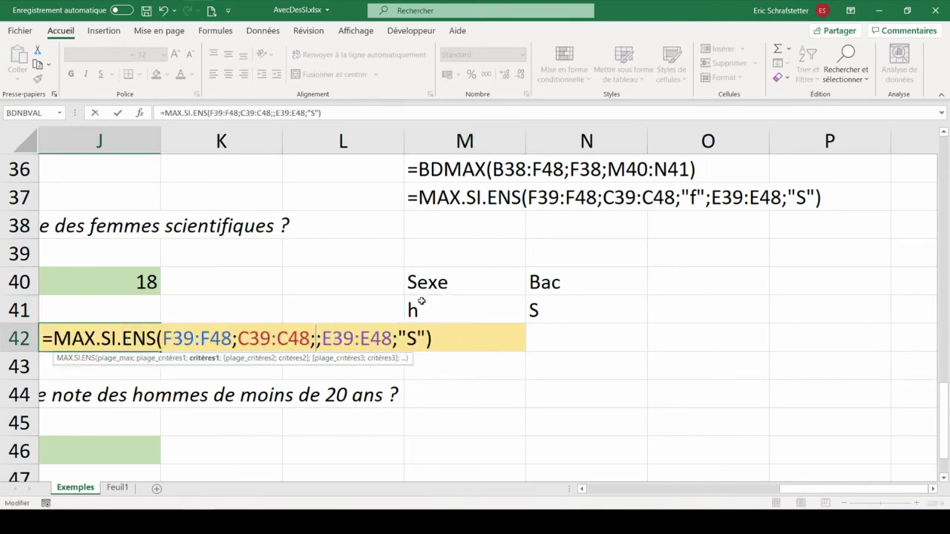
left_click(421, 301)
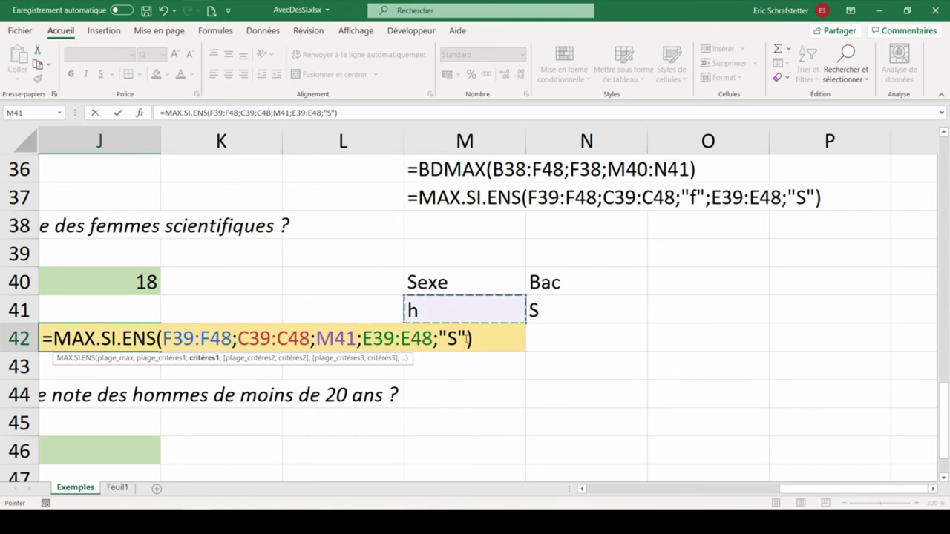
left_click(466, 338)
key("BackSpace")
key("BackSpace")
key("BackSpace")
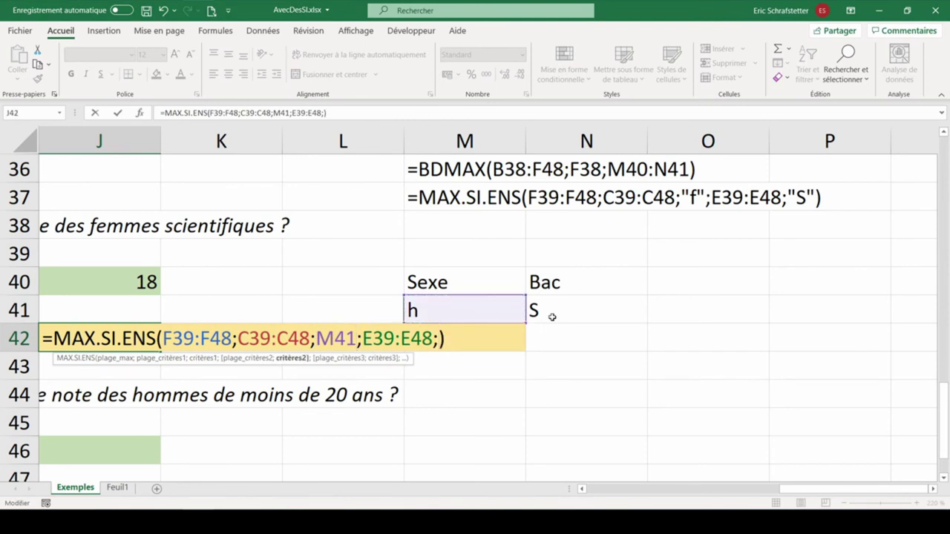
left_click(552, 316)
key("Return")
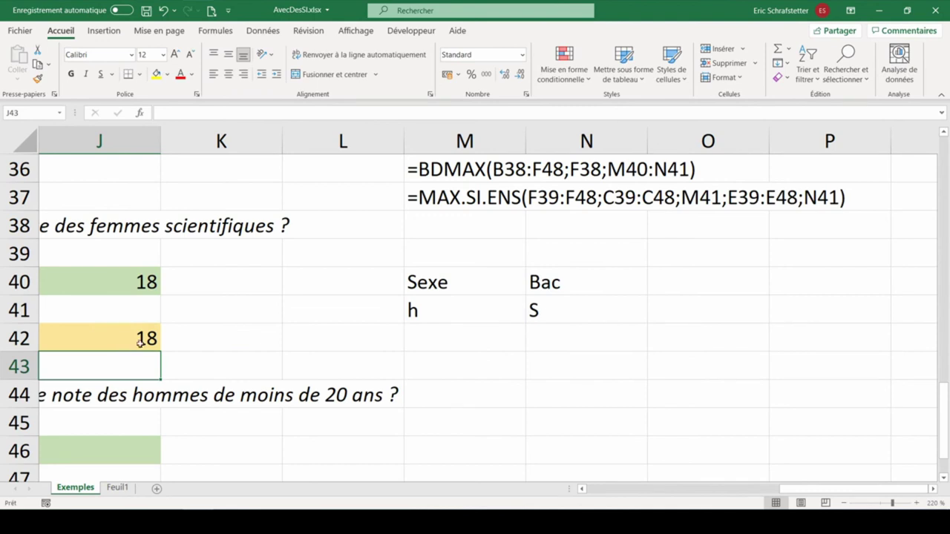
- Set the criteria to Bac L in N41 and Sexe f in M41, so J40 and J42 show 19
left_click(565, 310)
type("L")
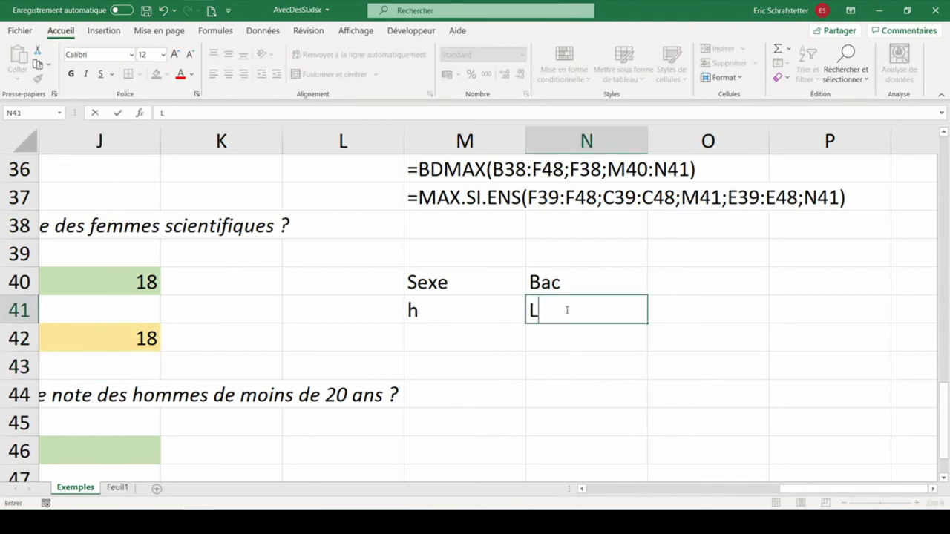
key("Return")
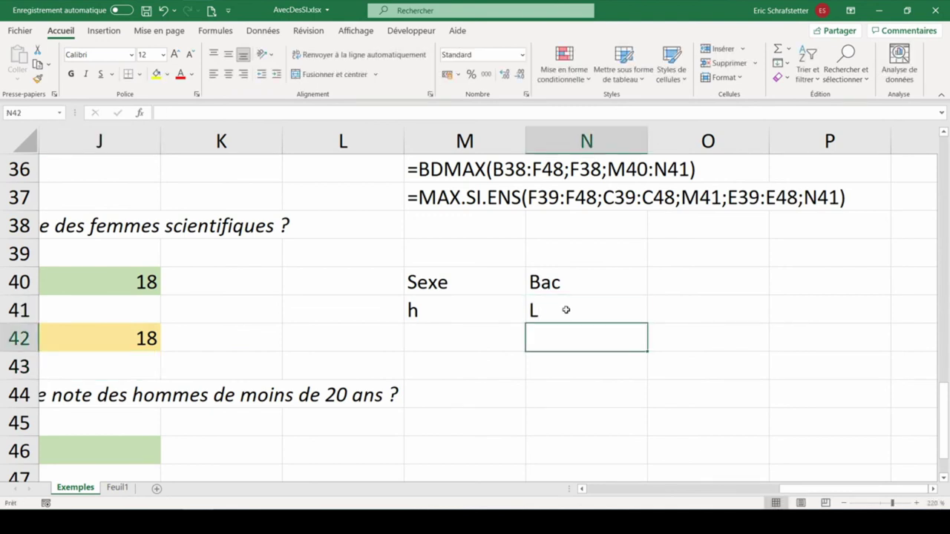
left_click(490, 310)
type("f")
key("Return")
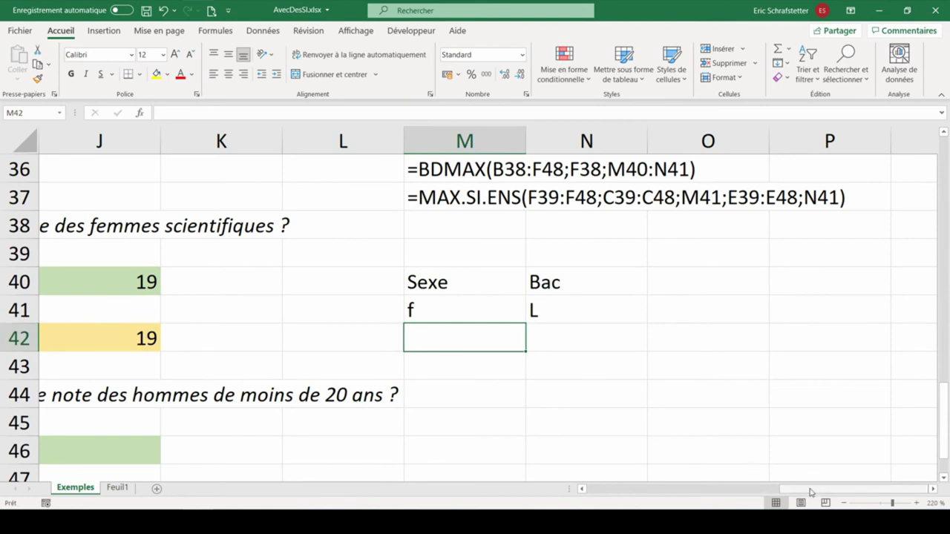
scroll(590, 394, "down", 2)
scroll(589, 393, "left", 3)
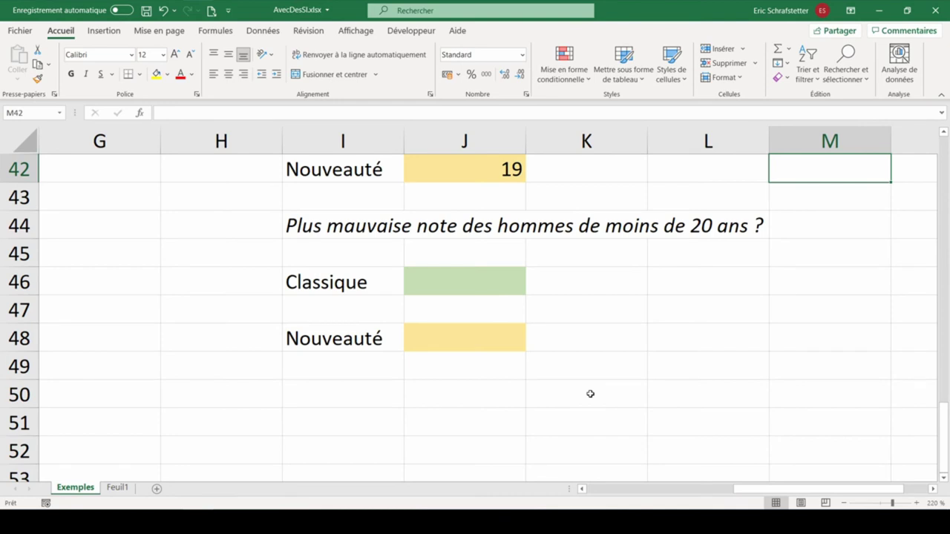
- Build a criteria block with Sexe = h in L46:L47 and Age = <20 in M46:M47
left_click(692, 286)
type("Sexe")
key("Return")
type("h")
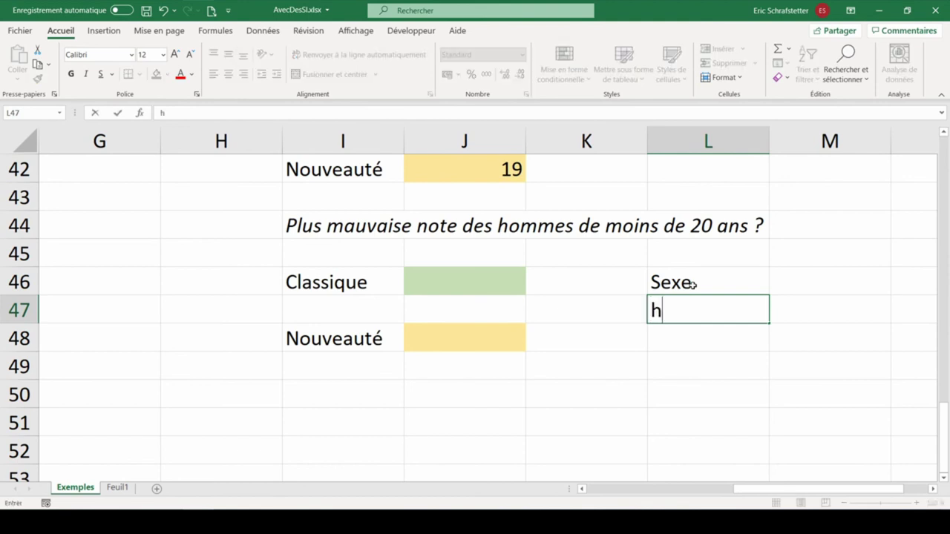
key("Tab")
key("Up")
type("Age")
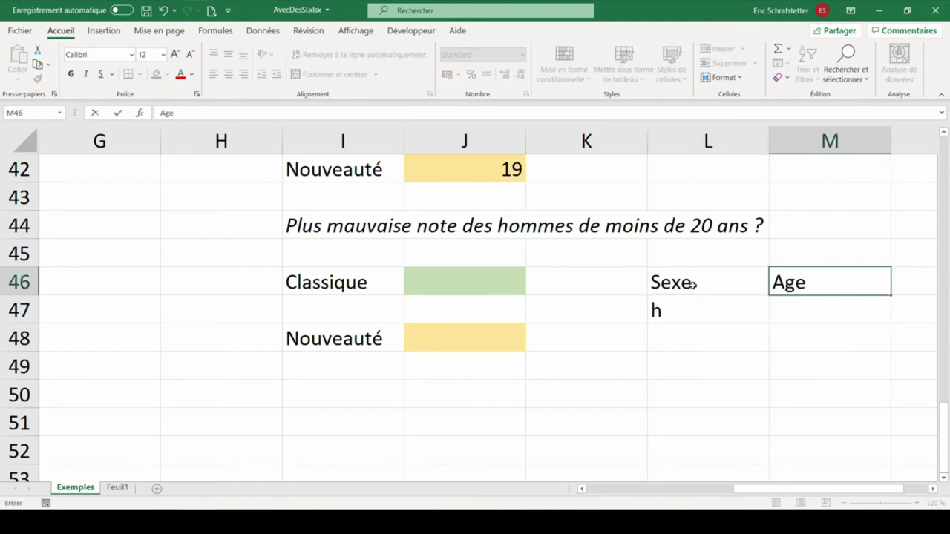
key("Return")
type("<20")
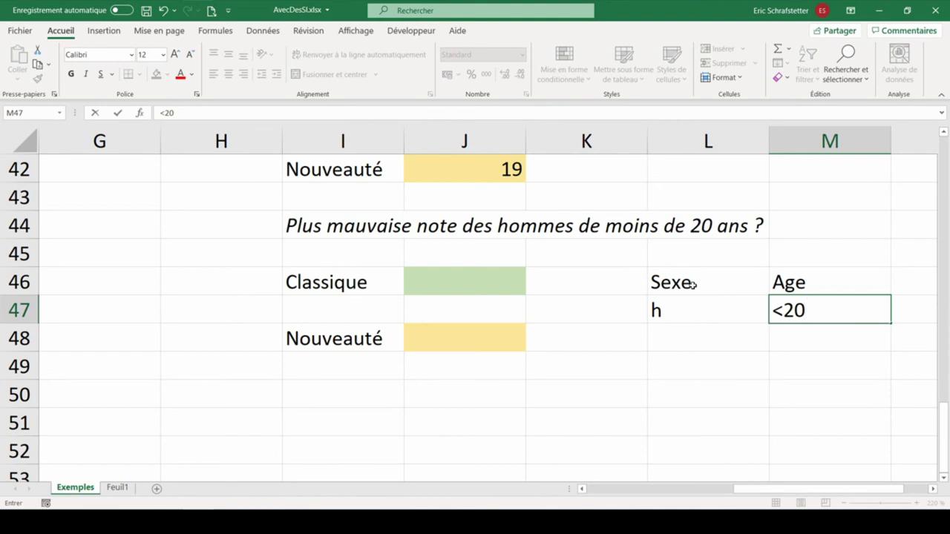
left_click(493, 288)
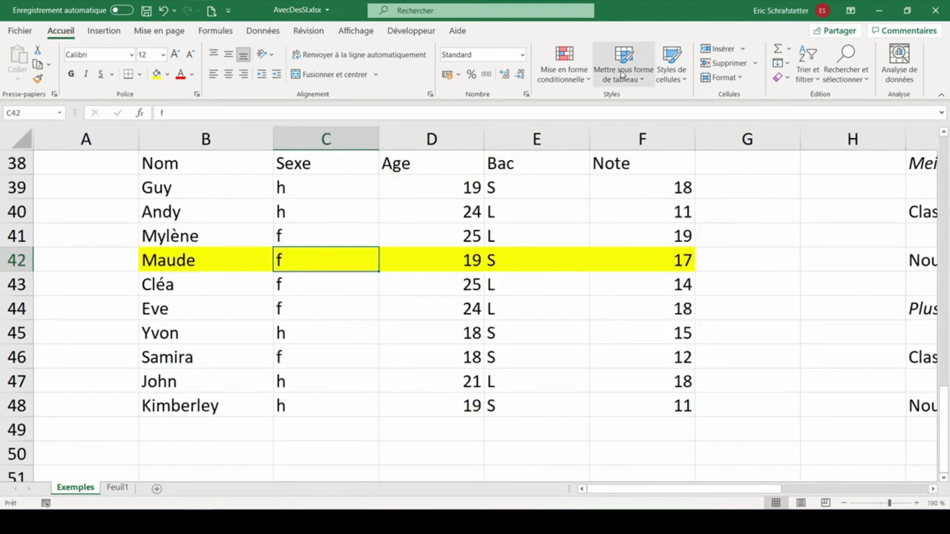
- Format the grades list B38:F48 as a blue banded table
left_click(623, 74)
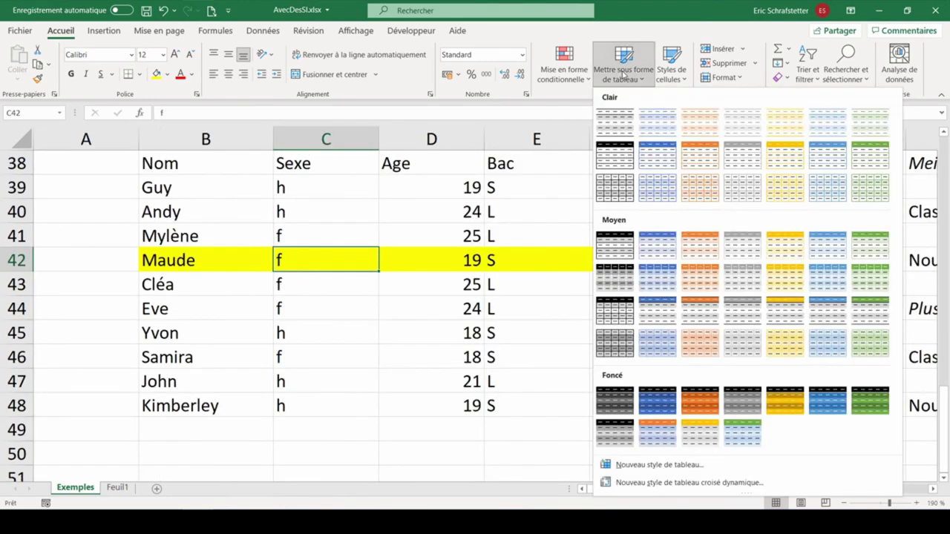
left_click(657, 282)
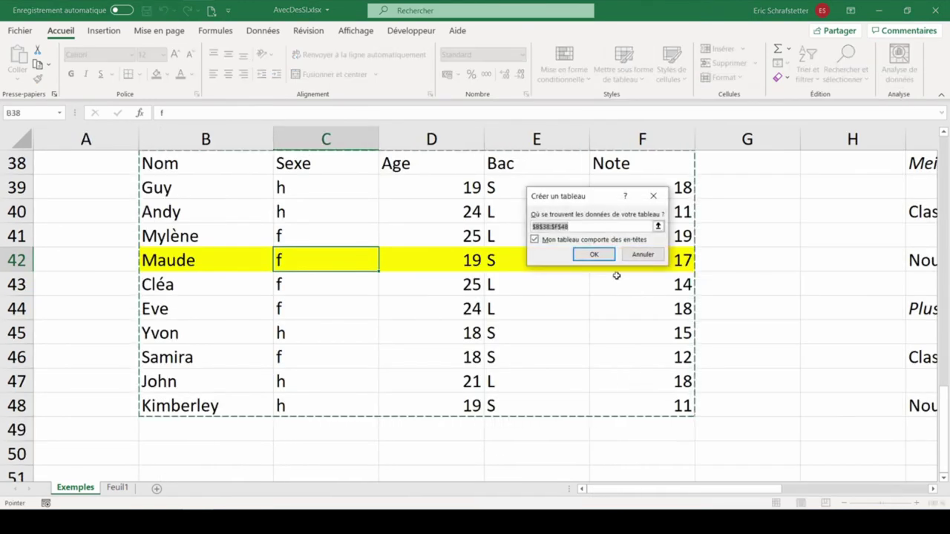
left_click(595, 255)
- Give the grades table a new table name
left_click(88, 63)
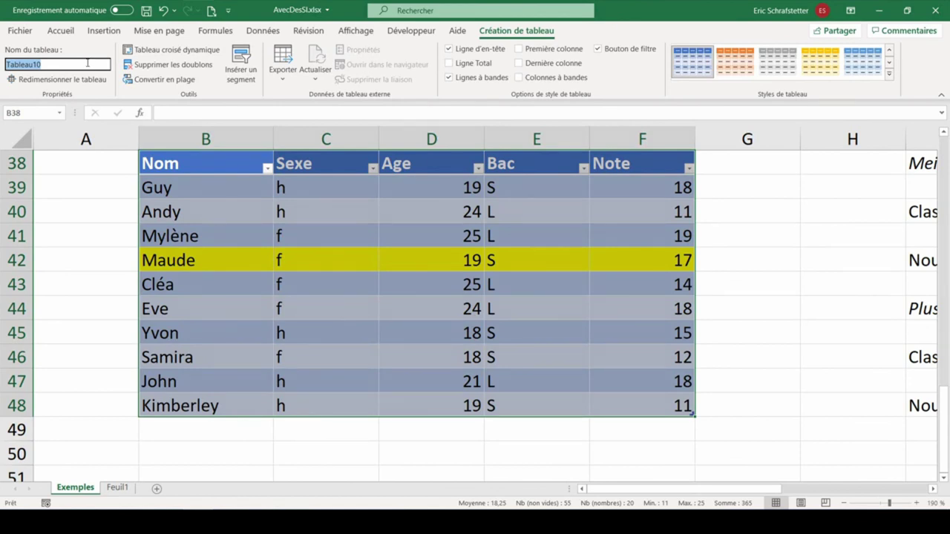
type("BDD")
key("Return")
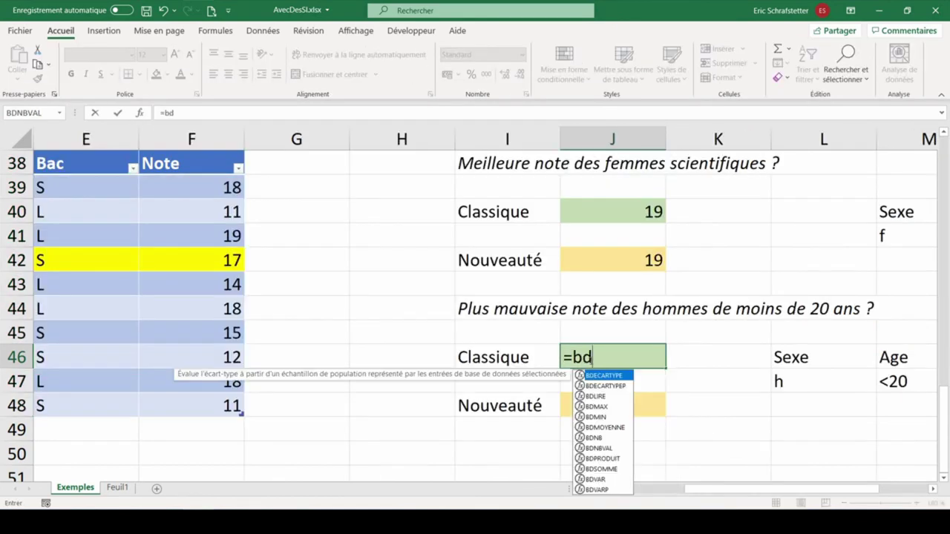
- Enter =BDMIN(data[#Tout];data[[#En-têtes];[Note]];L46:M47) in J46, returning 11 for men under 20
type("min(")
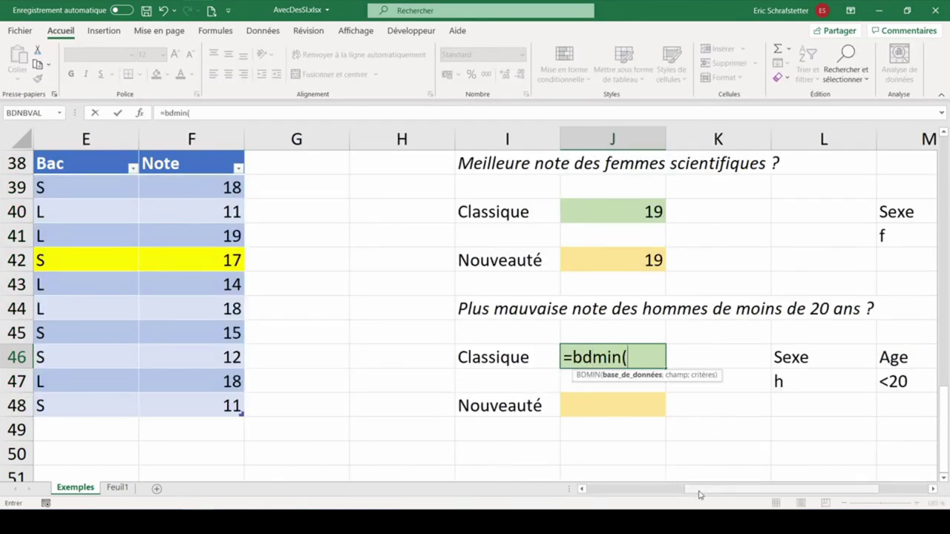
left_click_drag(699, 495, 596, 490)
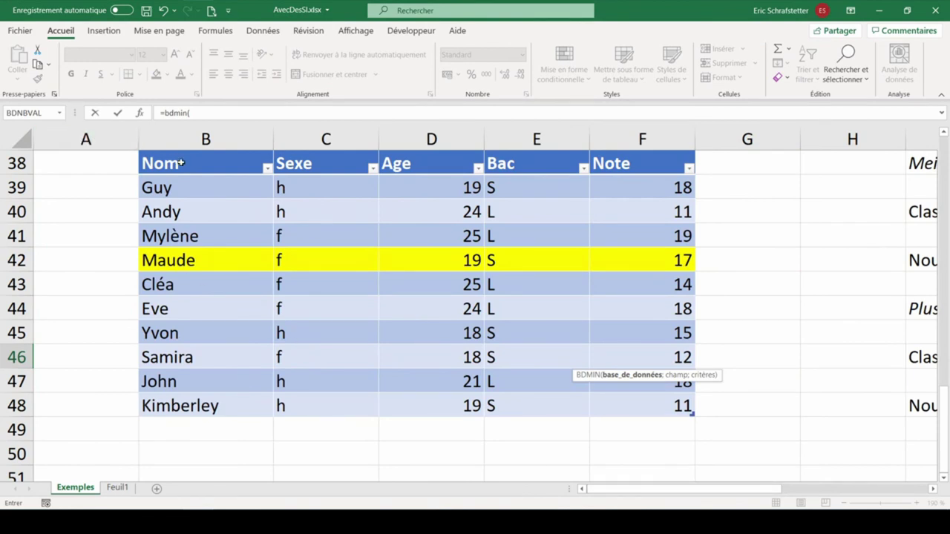
left_click_drag(181, 162, 644, 414)
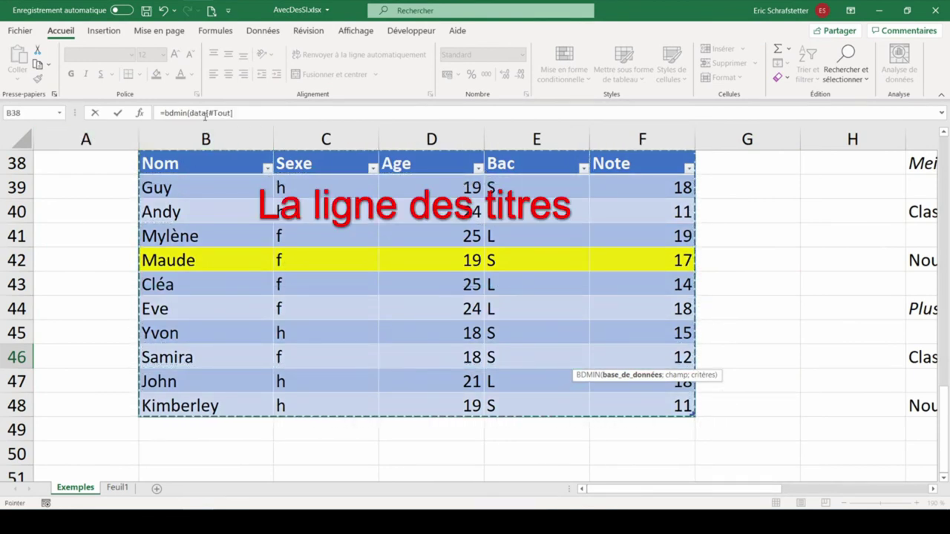
type(";")
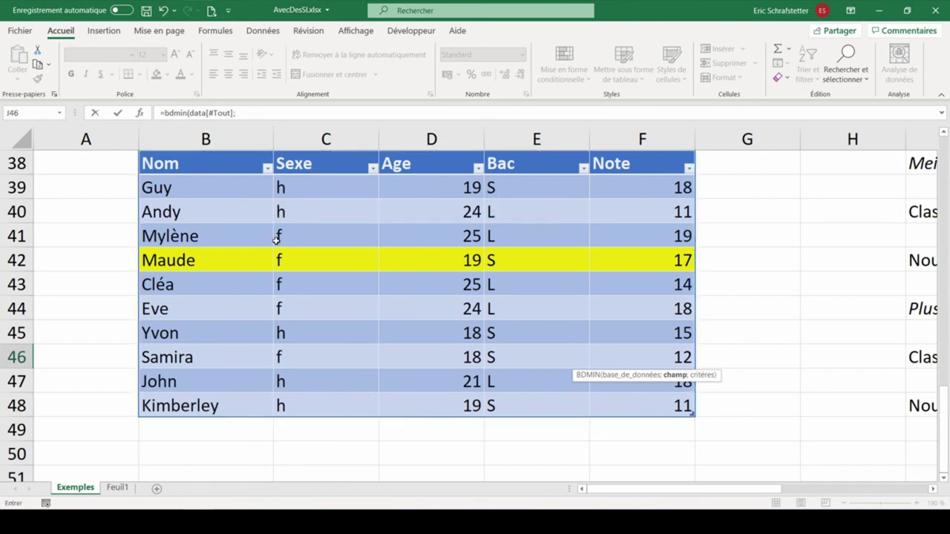
left_click_drag(684, 496, 732, 496)
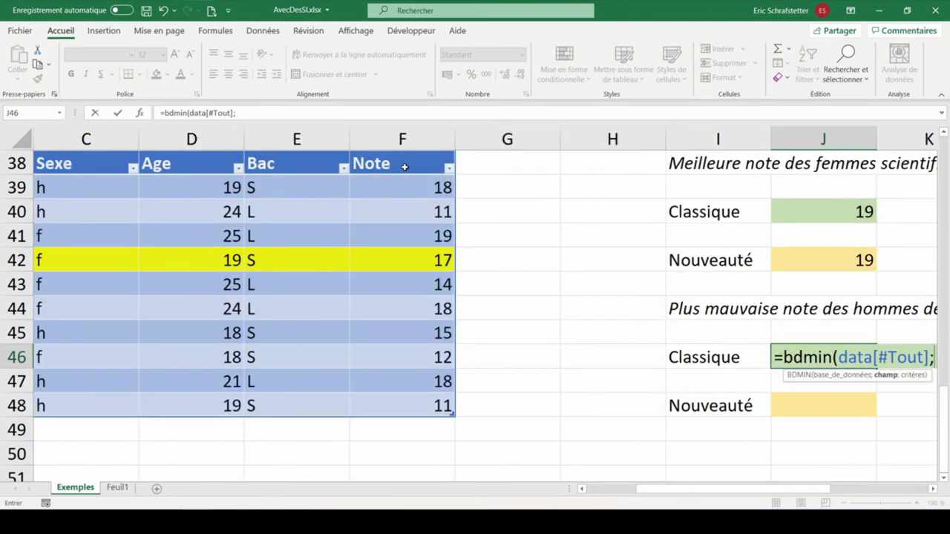
left_click(405, 167)
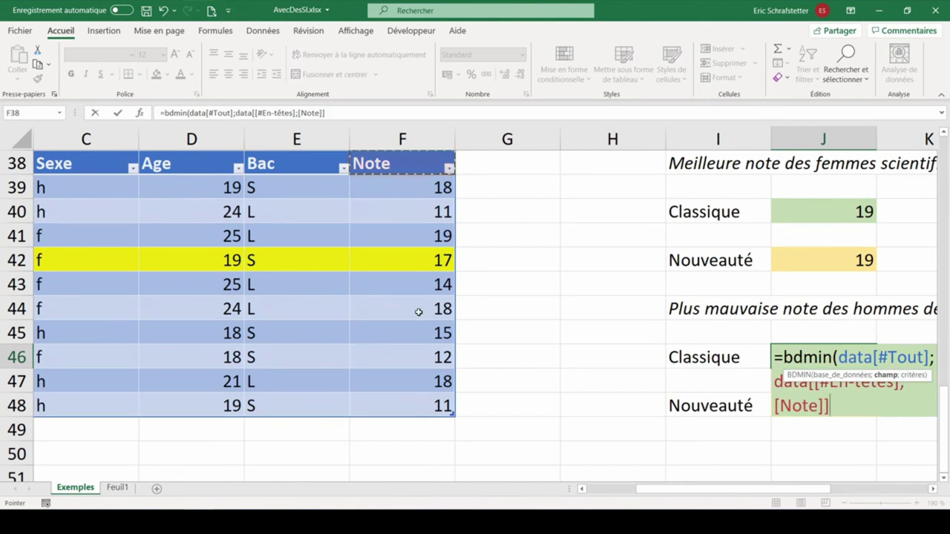
scroll(419, 311, "right", 4)
left_click_drag(624, 383, 677, 348)
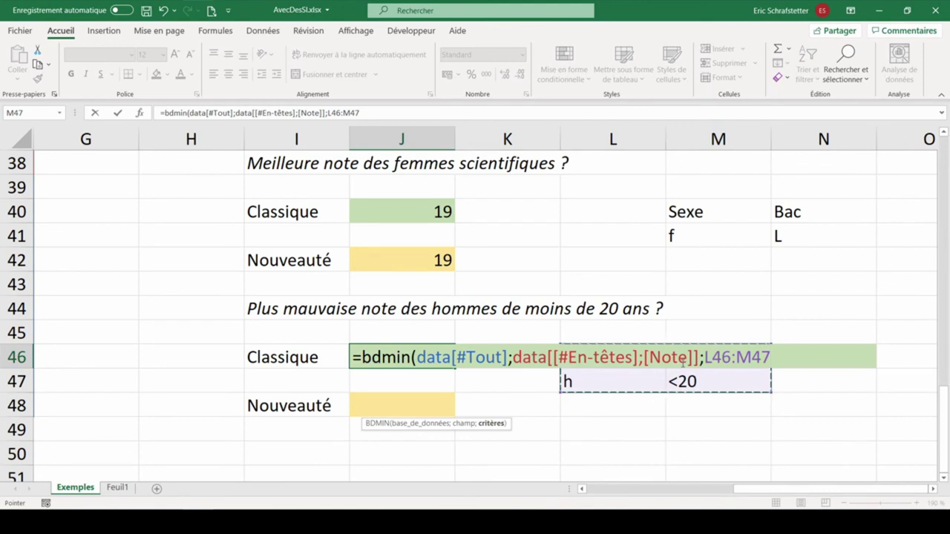
type(")")
key("Return")
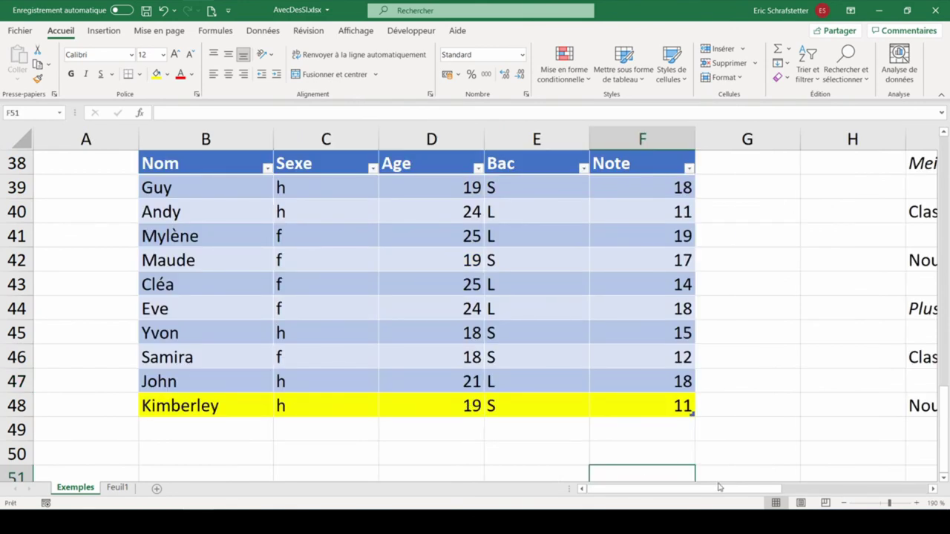
left_click_drag(717, 492, 816, 492)
left_click(625, 407)
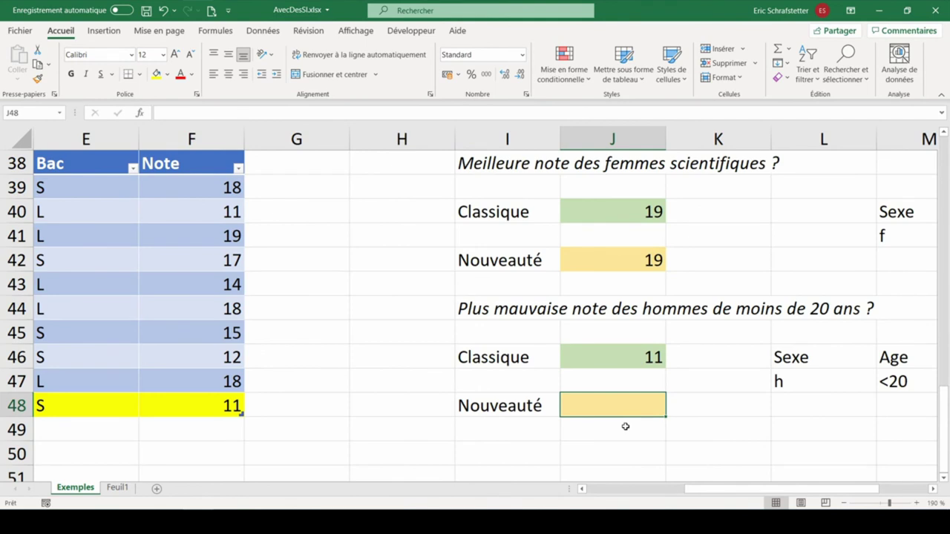
- Start a MIN.SI.ENS formula in J48 over data[Note], matching data[Sexe] against L47
type("=min.s")
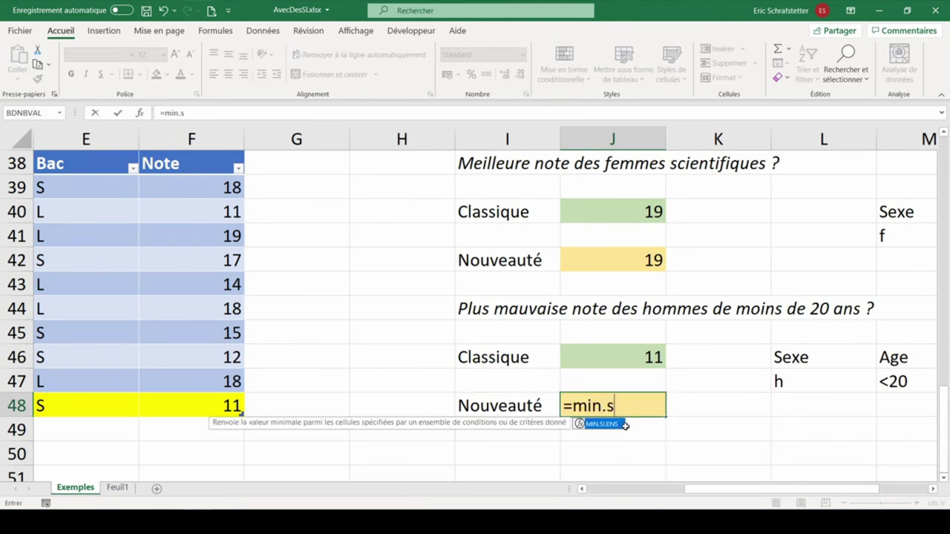
type("i")
double_click(626, 424)
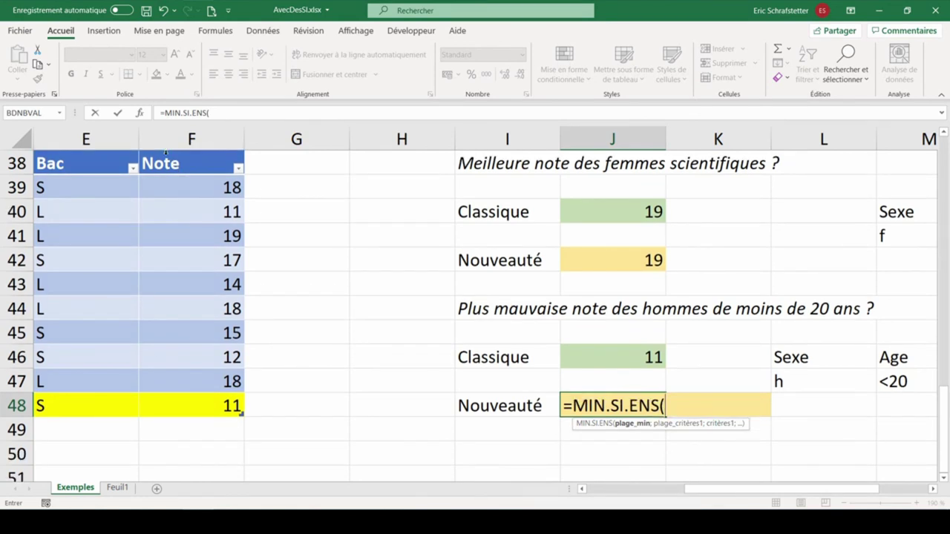
left_click(165, 152)
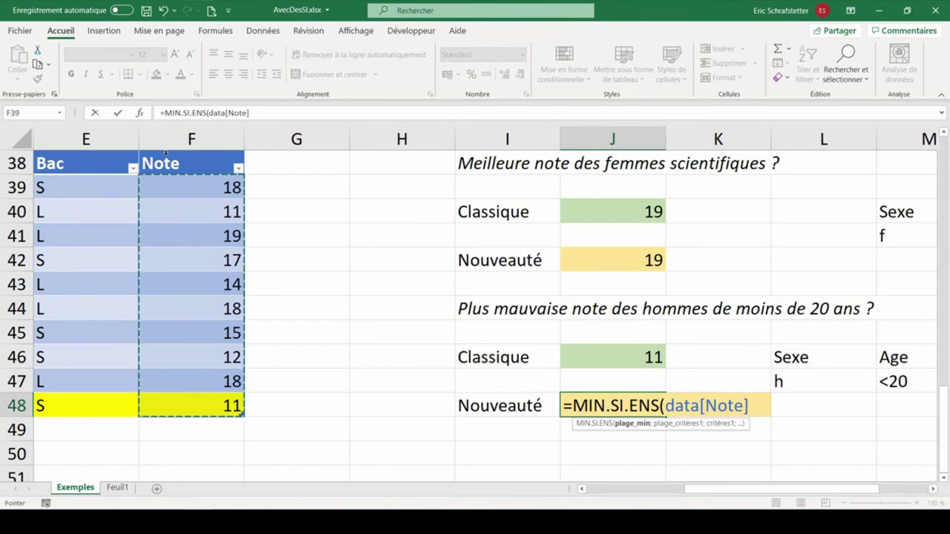
type(";")
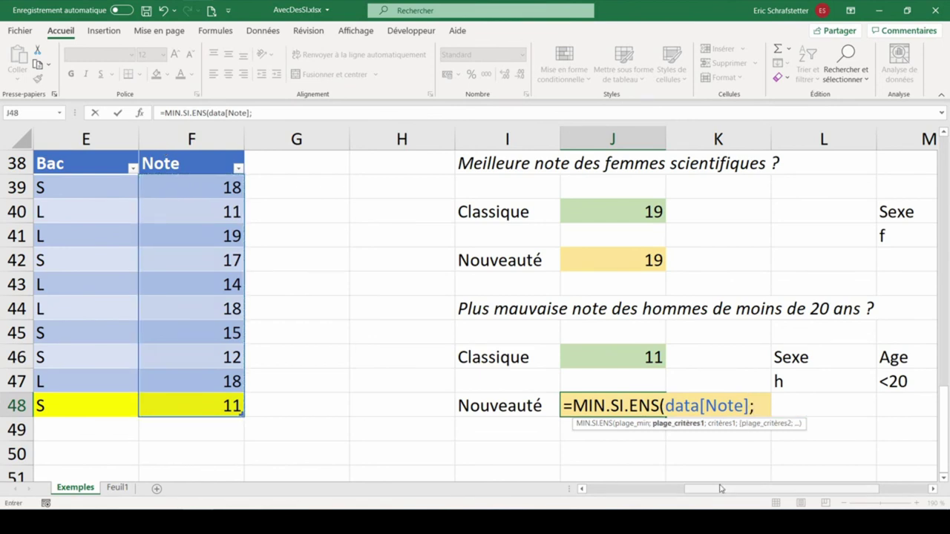
left_click_drag(720, 488, 622, 487)
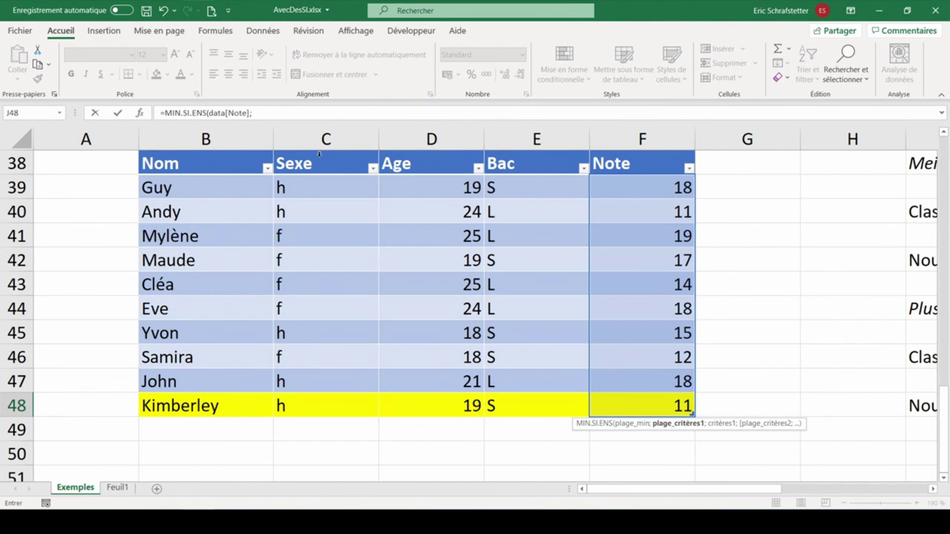
left_click(319, 154)
type(";")
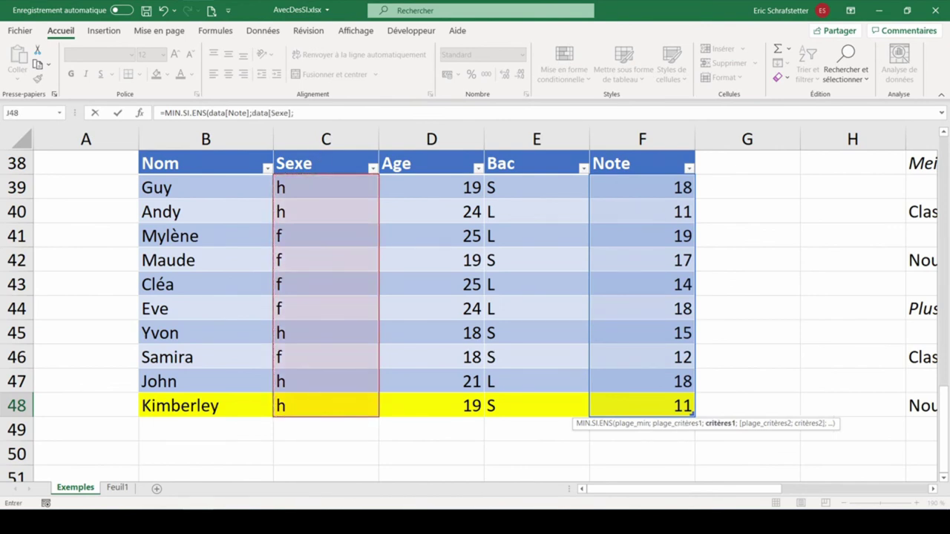
left_click_drag(683, 488, 805, 488)
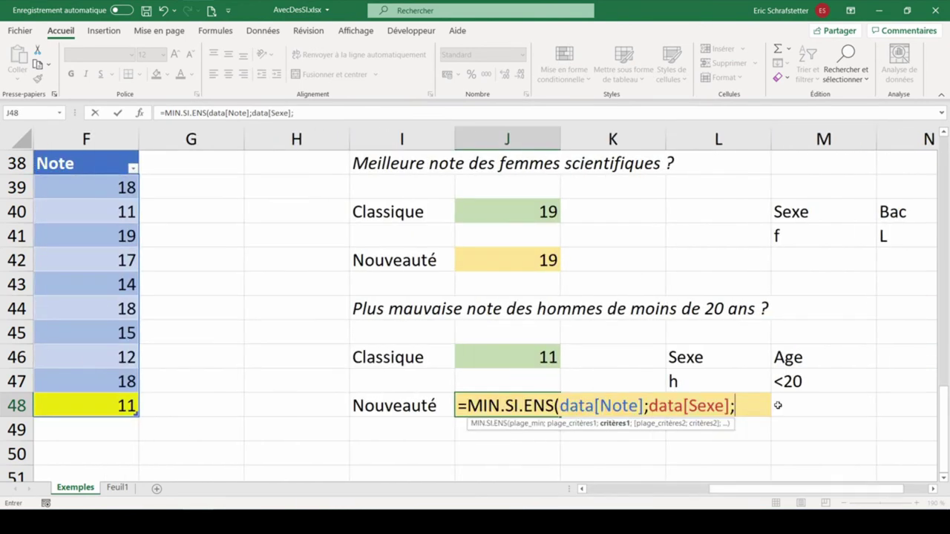
left_click(698, 381)
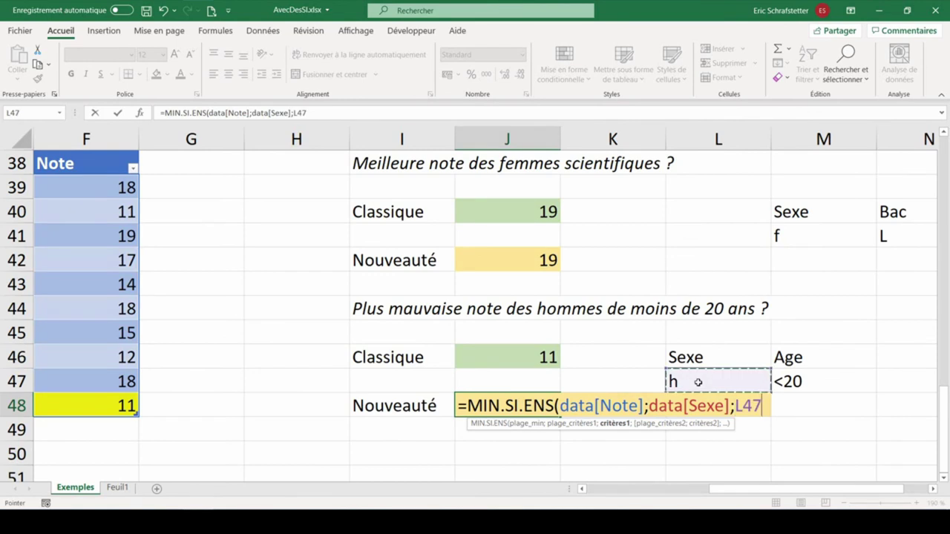
type(";")
- Finish the J48 formula with data[Age] matched against M47, keeping the cell reference instead of "<20"
left_click_drag(724, 489, 677, 489)
left_click_drag(98, 405, 98, 196)
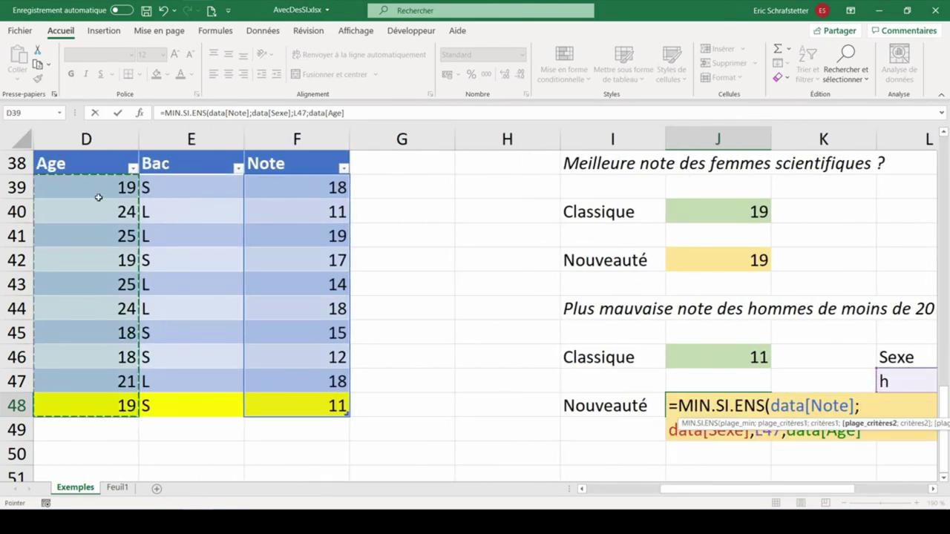
type(";")
left_click_drag(821, 494, 869, 494)
left_click(814, 380)
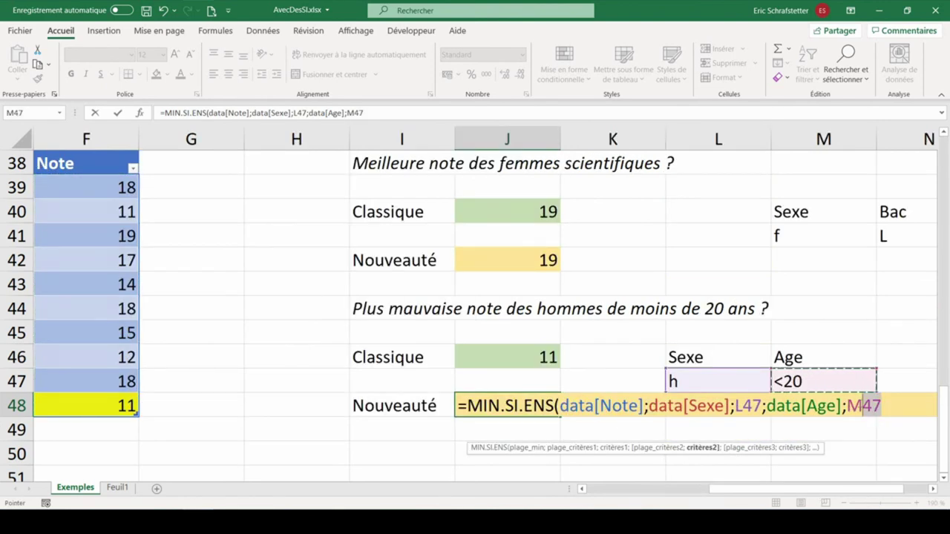
left_click_drag(862, 405, 846, 405)
type("\"")
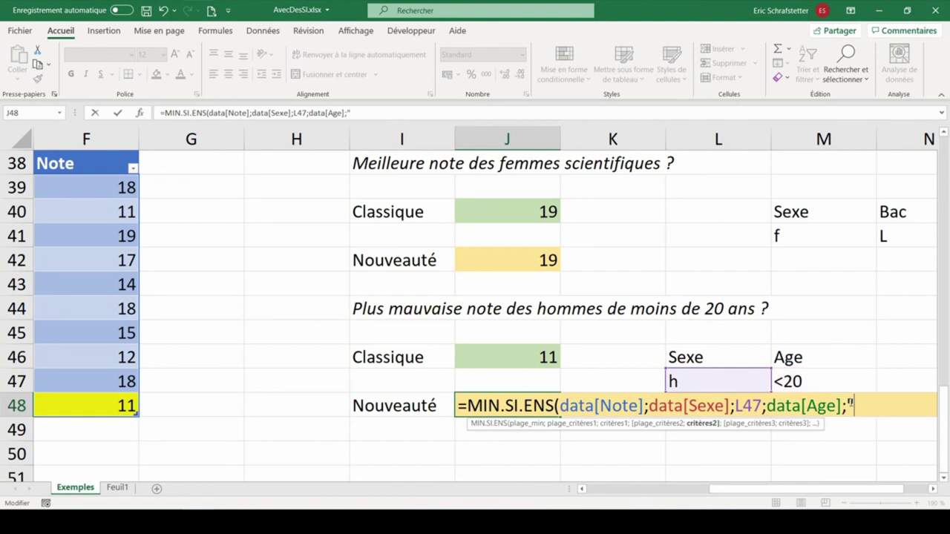
type("<20\"")
key("BackSpace")
key("BackSpace")
key("BackSpace")
key("BackSpace")
left_click(818, 381)
type(")")
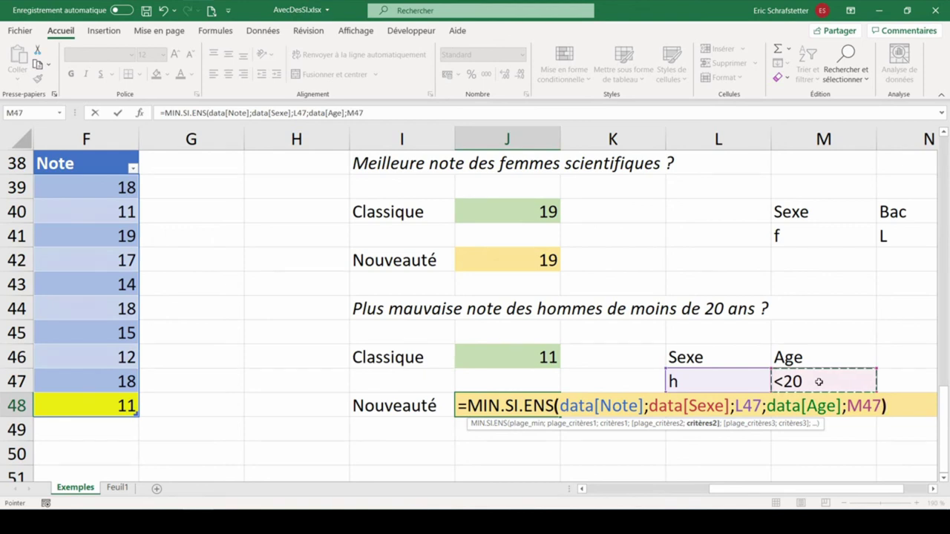
key("Return")
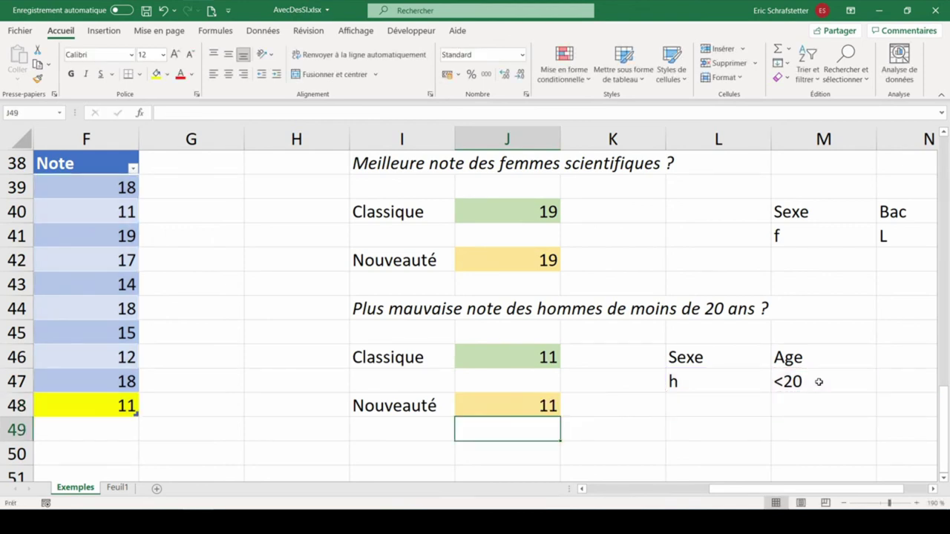
left_click(712, 383)
- Change the Sexe criterion in L47 to f, so J46 and J48 both show 12
type("f")
key("Return")
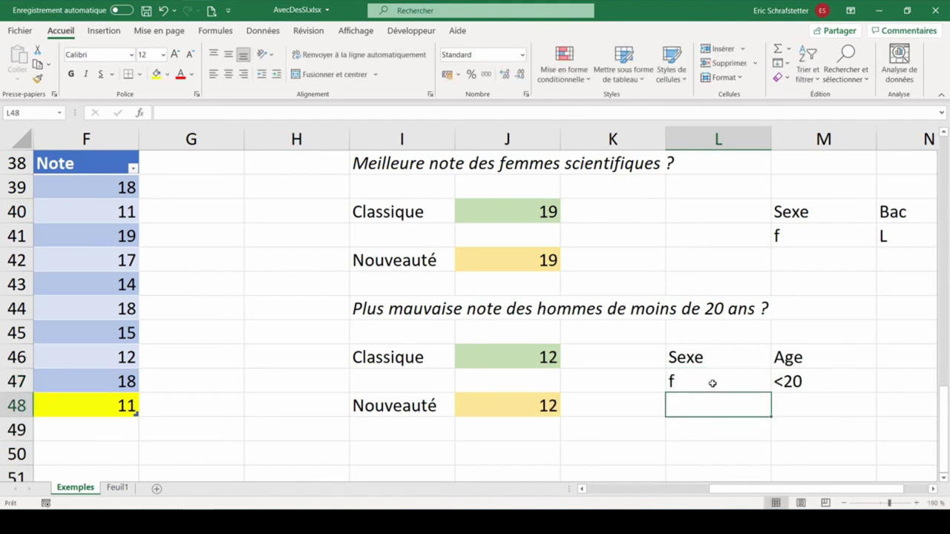